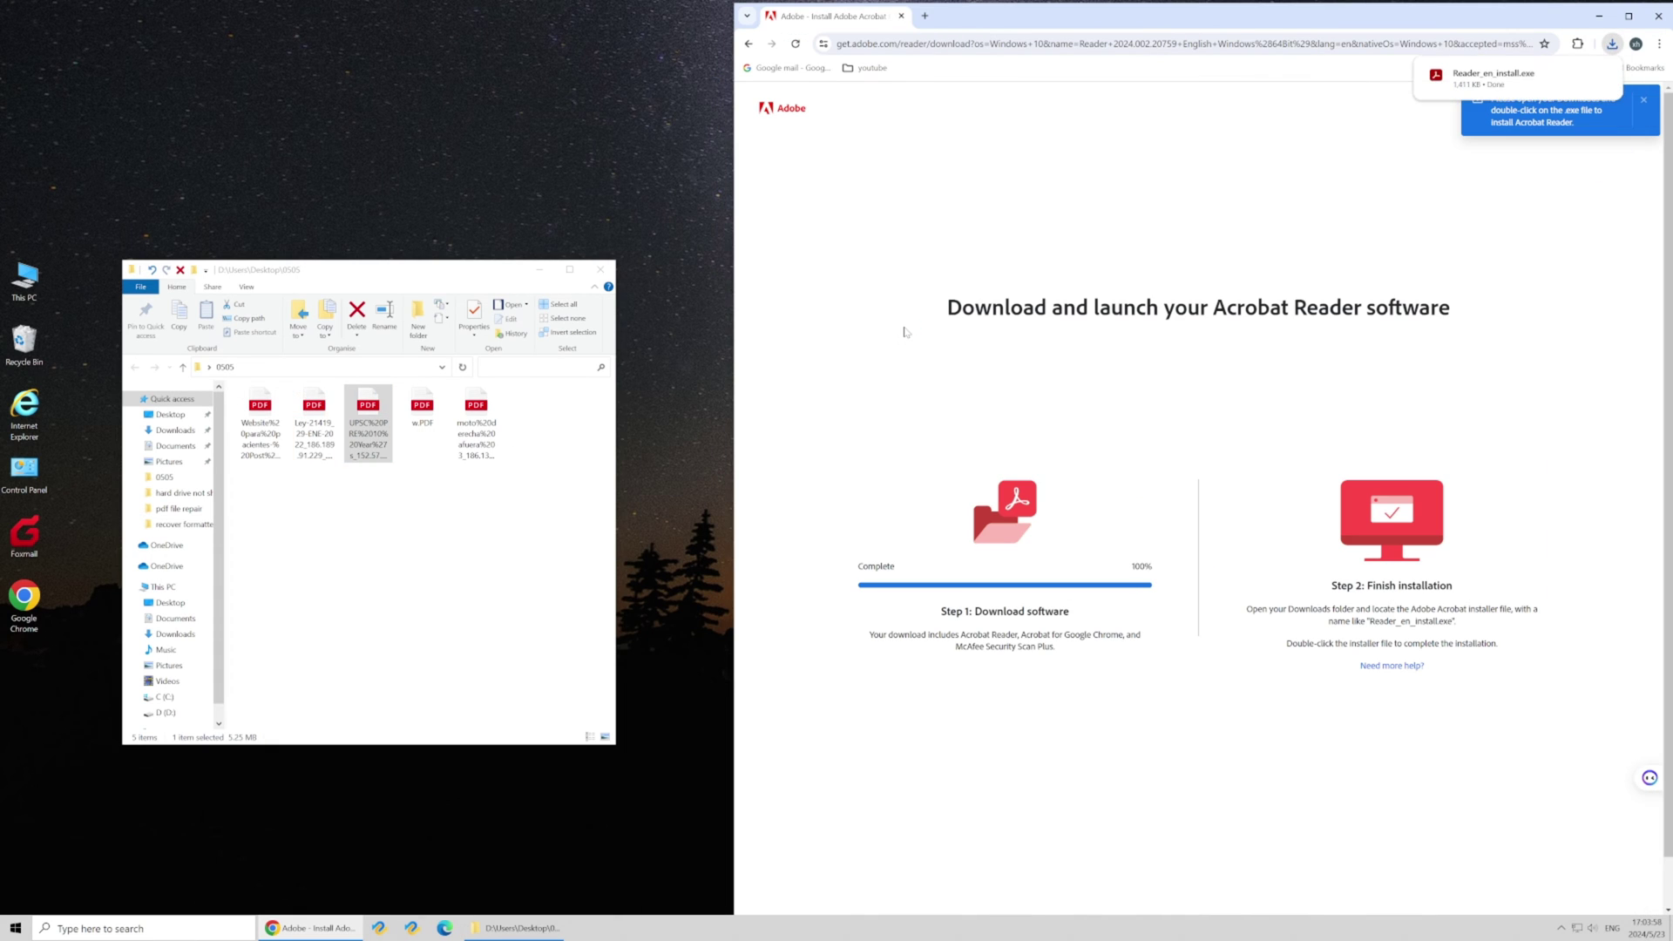
- Close the Chrome window showing the completed Acrobat Reader download
left_click(930, 620)
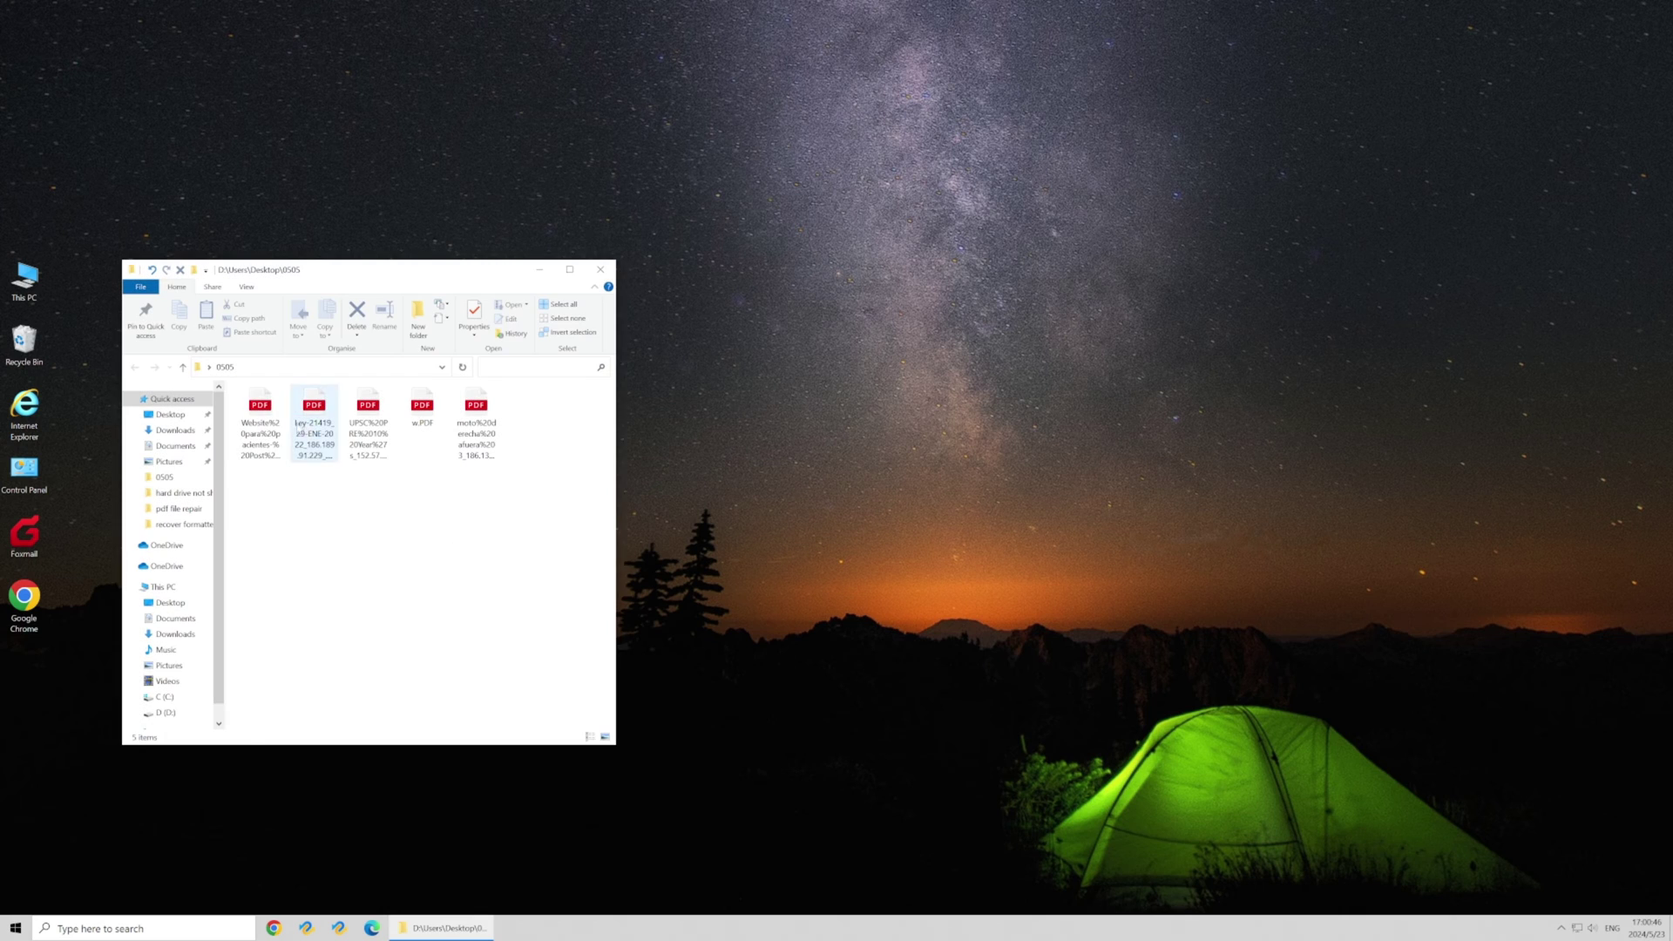
double_click(260, 424)
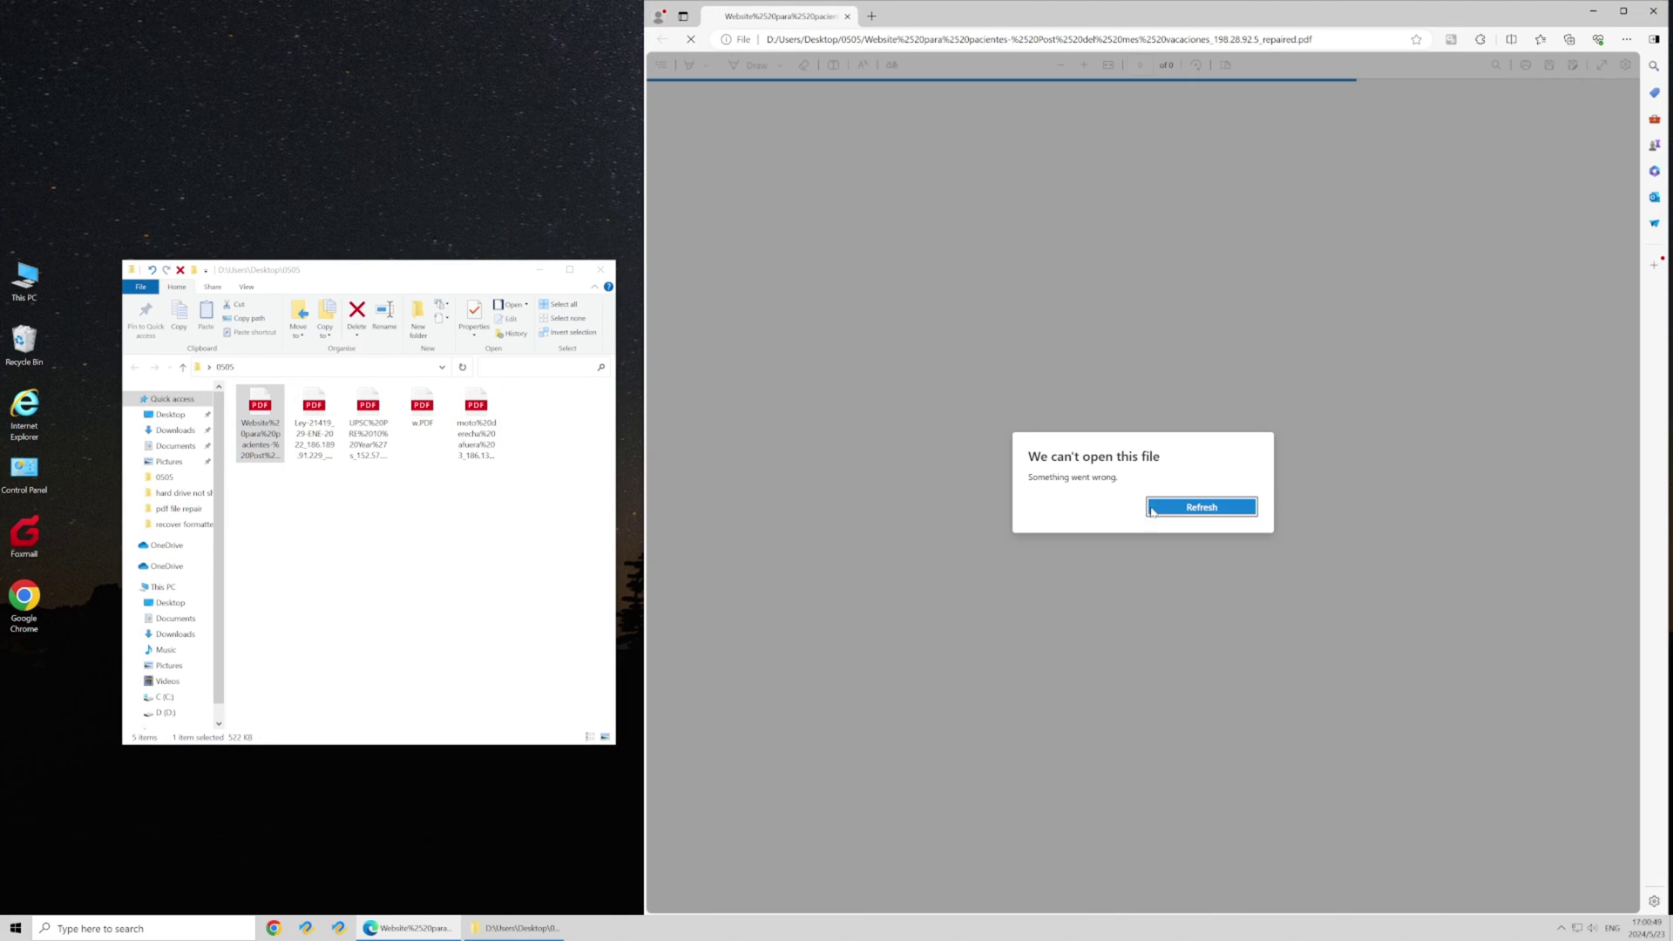
left_click(1202, 507)
left_click(310, 428)
double_click(310, 428)
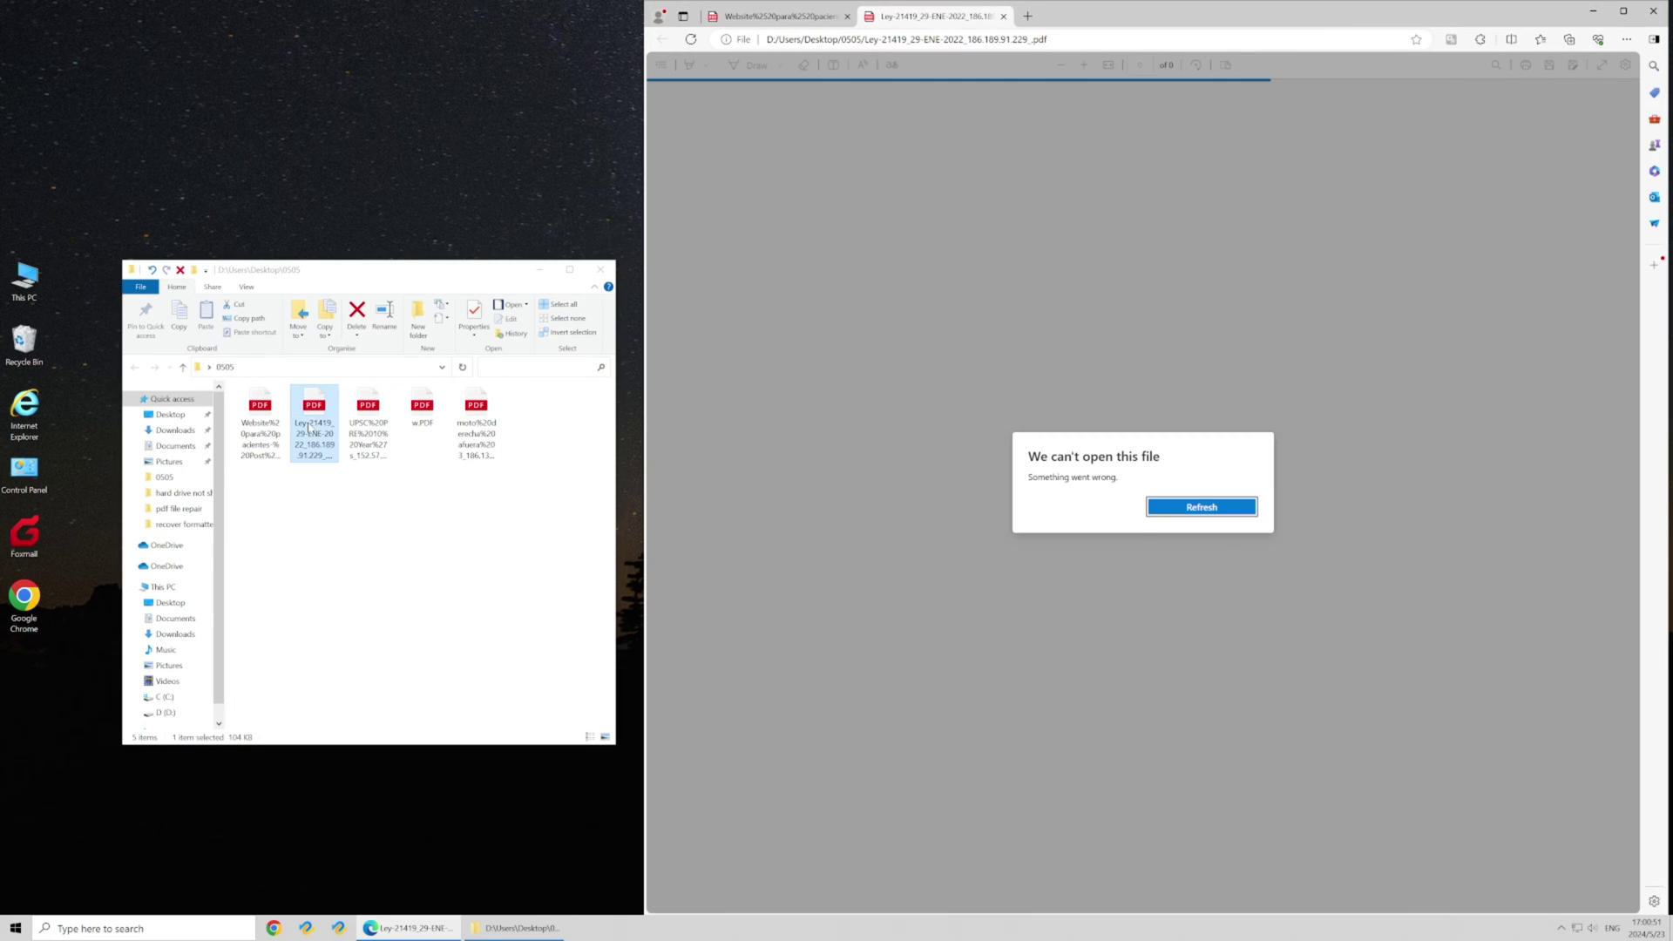
left_click(1173, 519)
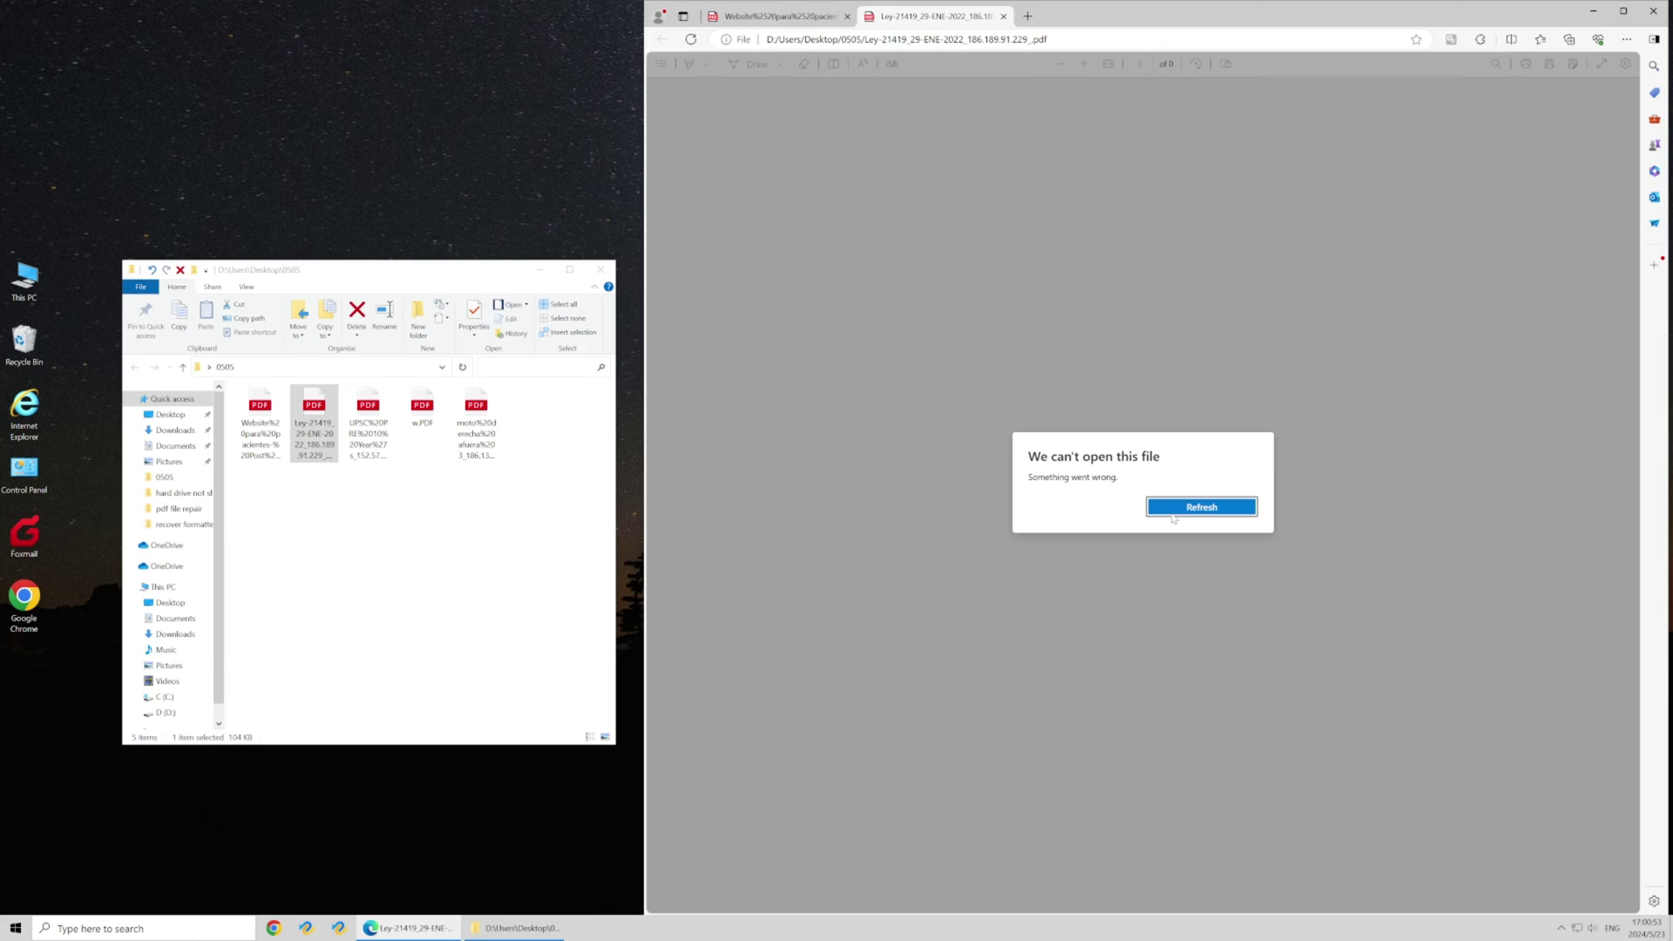
double_click(366, 431)
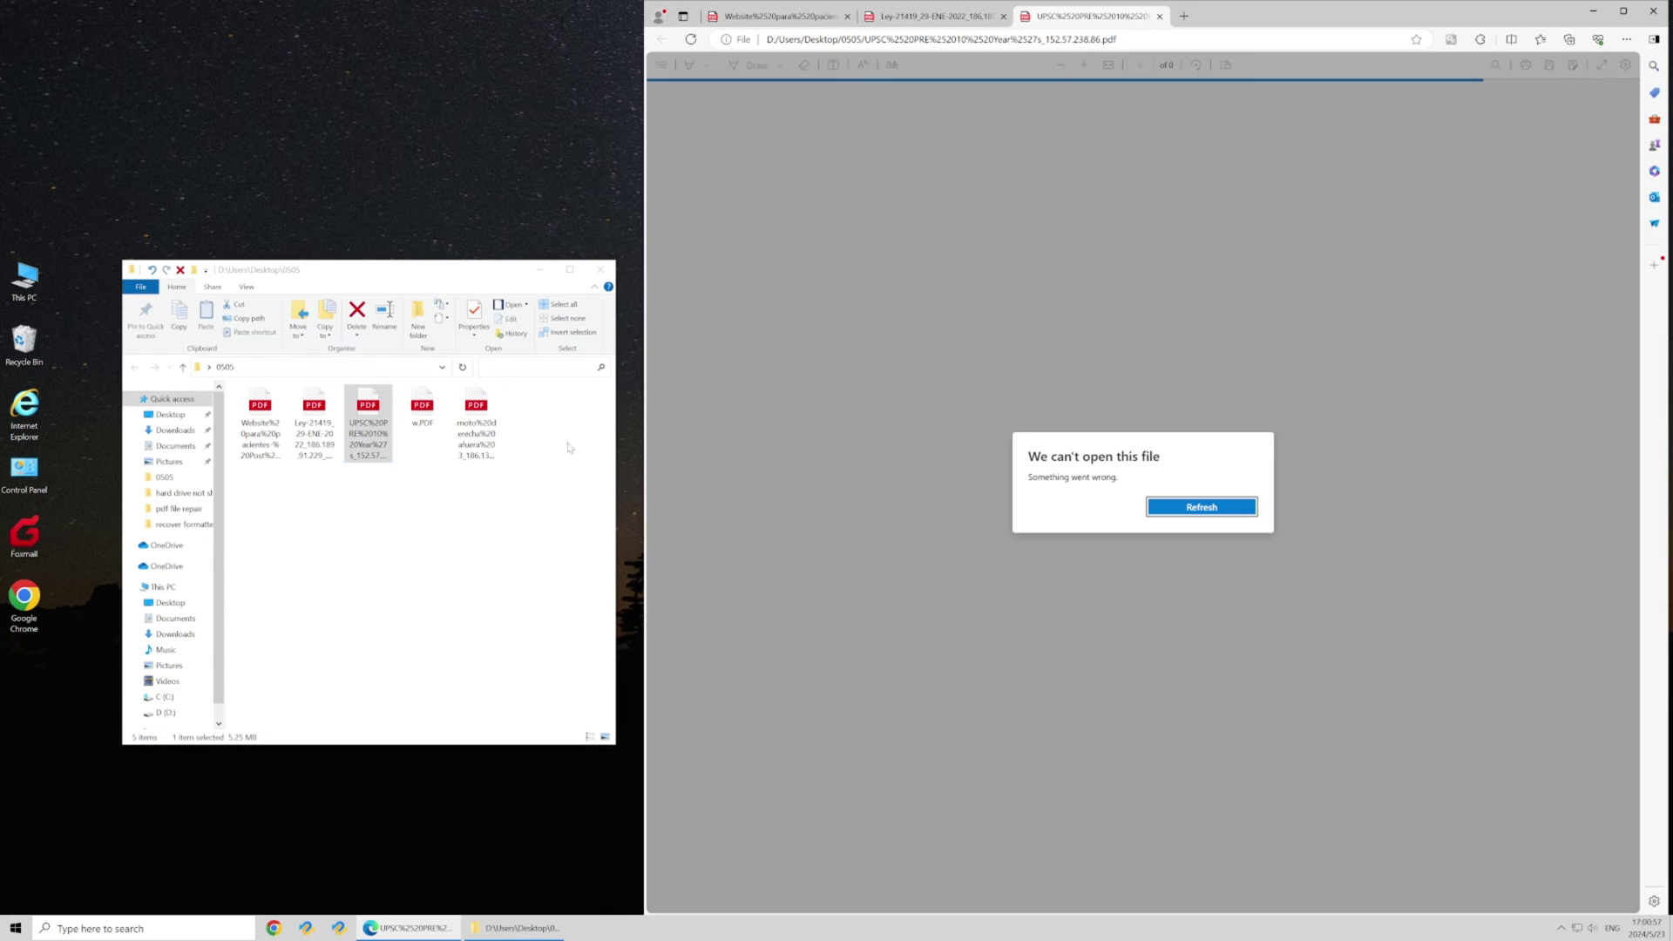
left_click(1172, 507)
left_click(1661, 10)
left_click(288, 931)
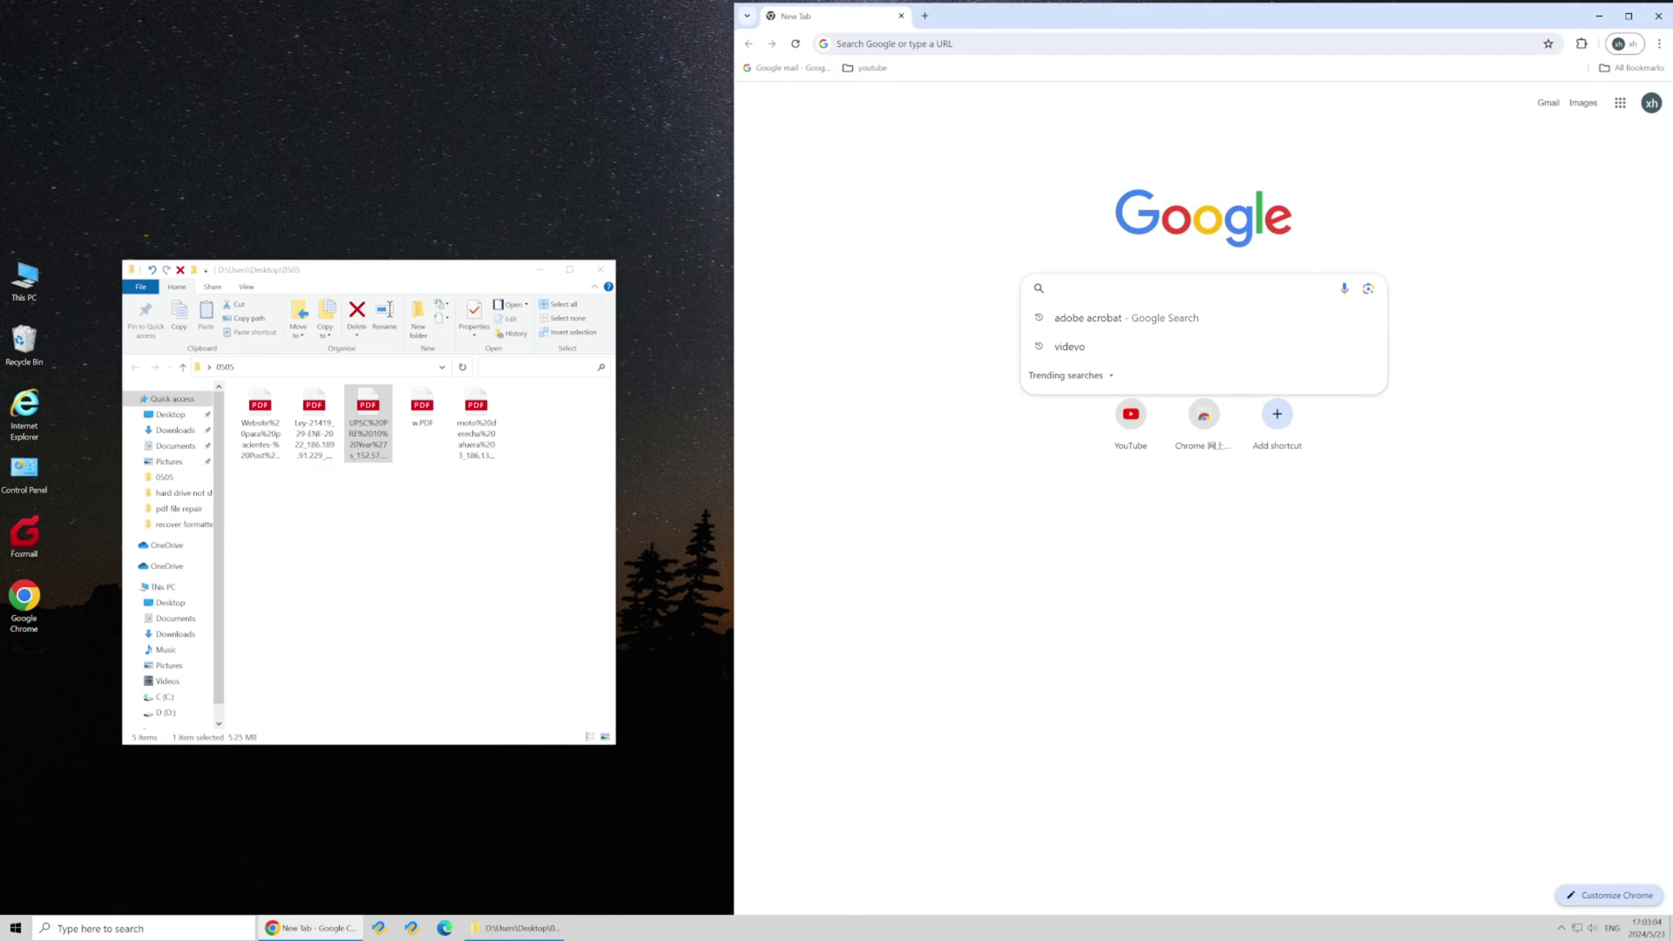
- Search Google for 'adebe acrob' and download Acrobat Reader from Adobe's Reader download page
type("adebe ")
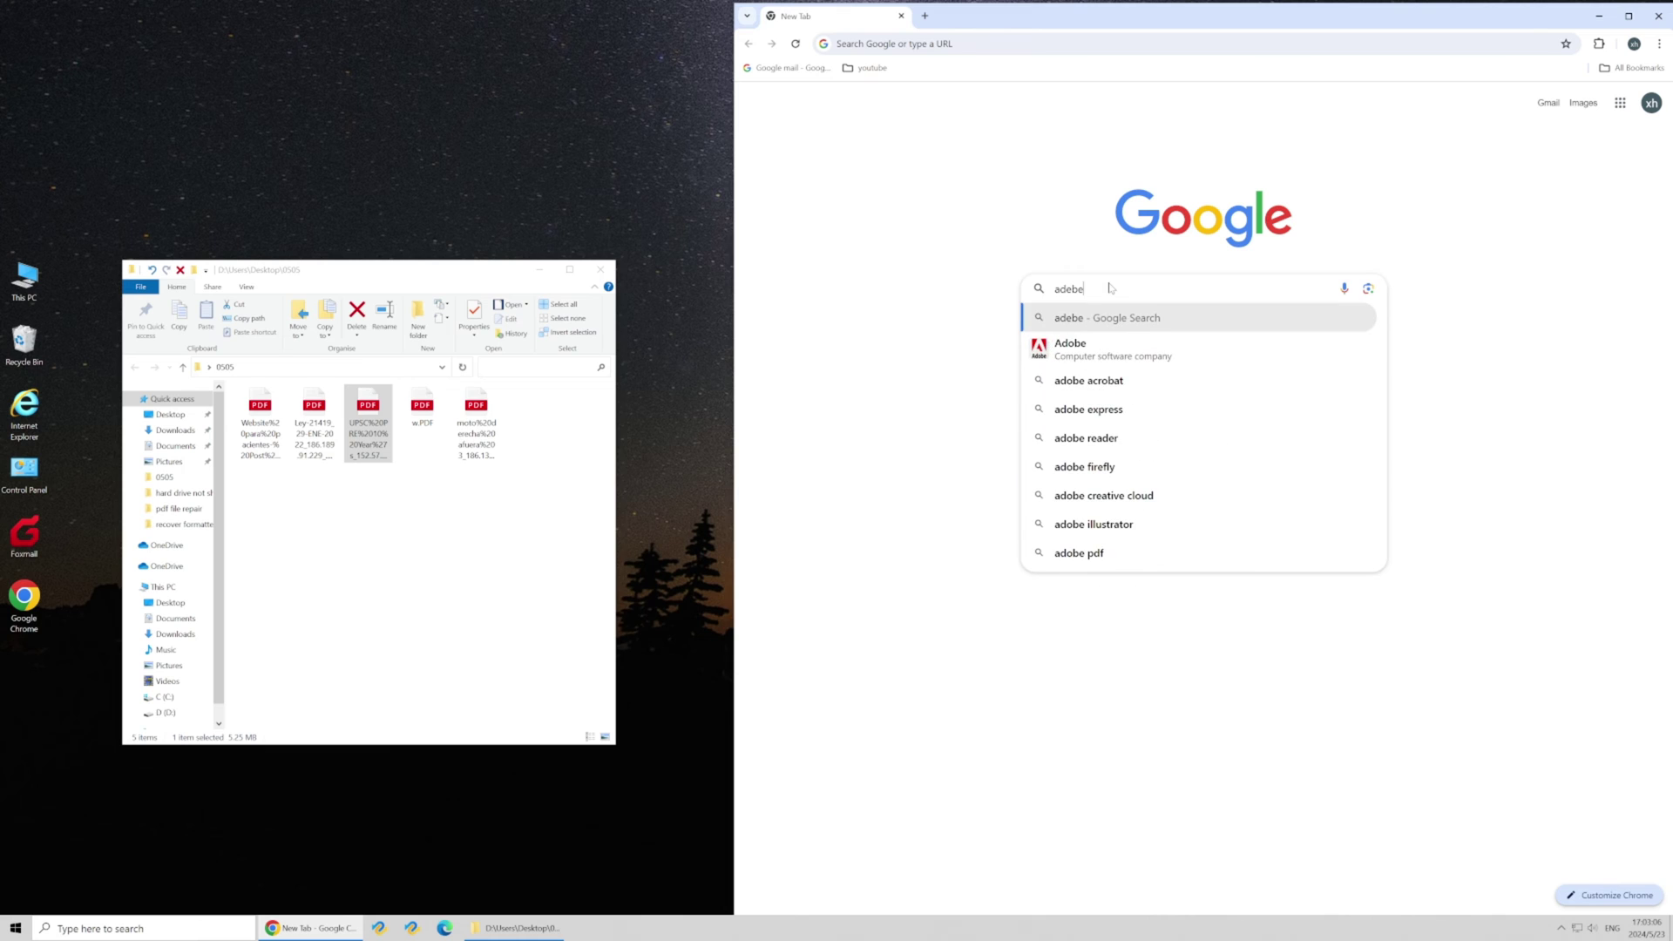
type("ac")
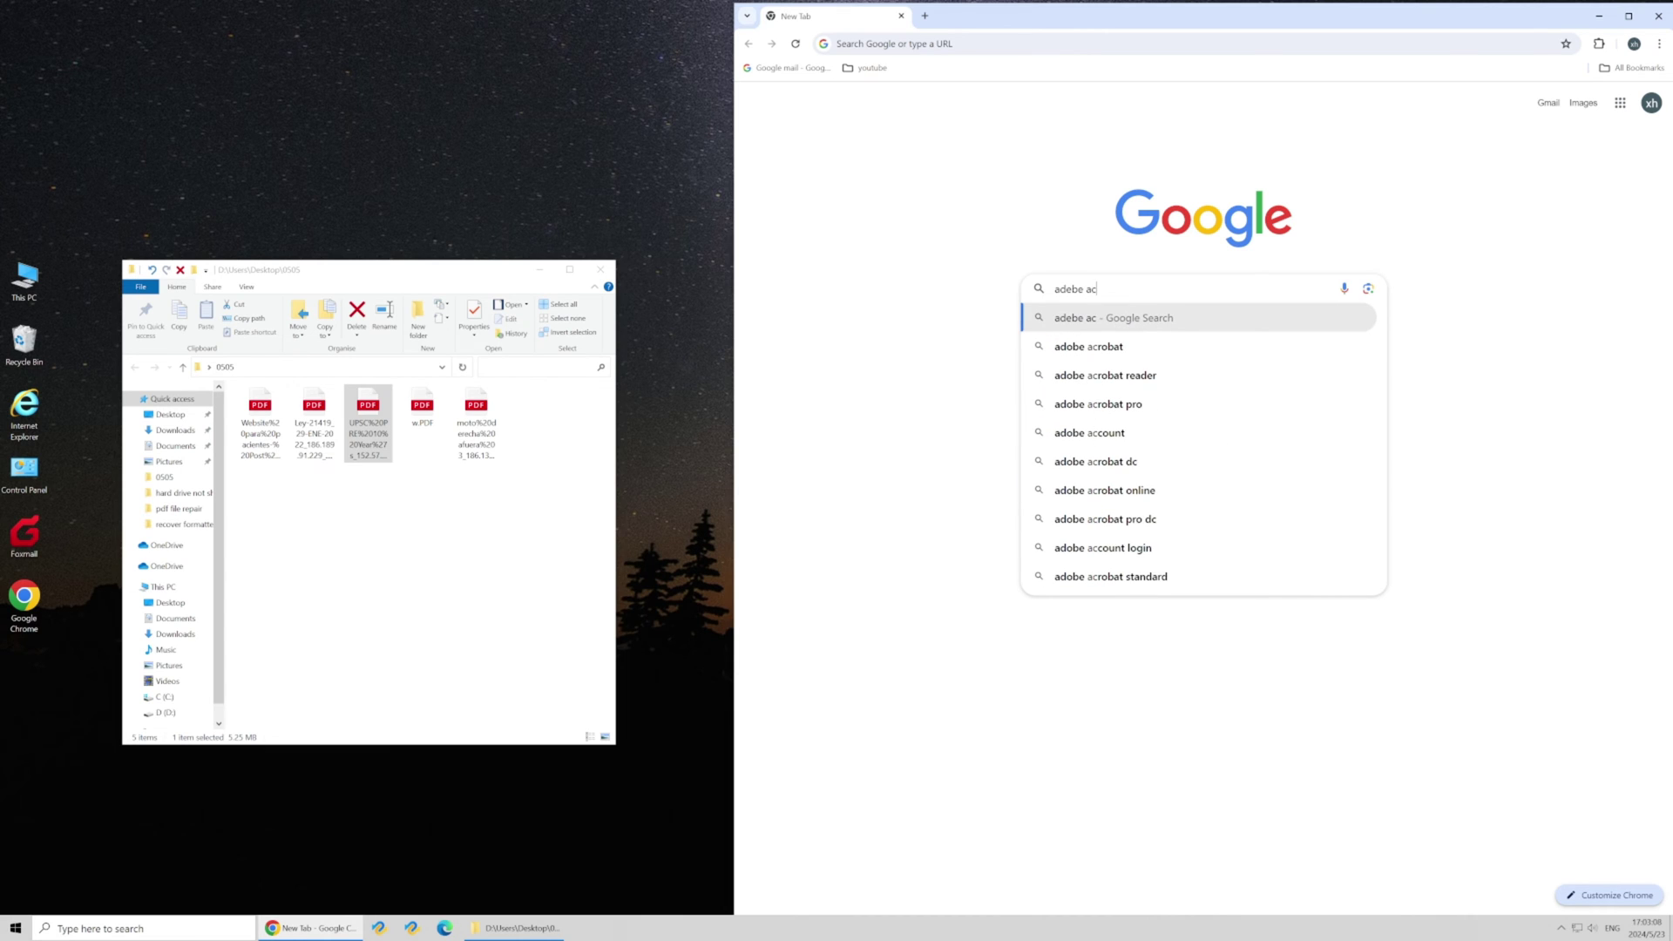
type("robat")
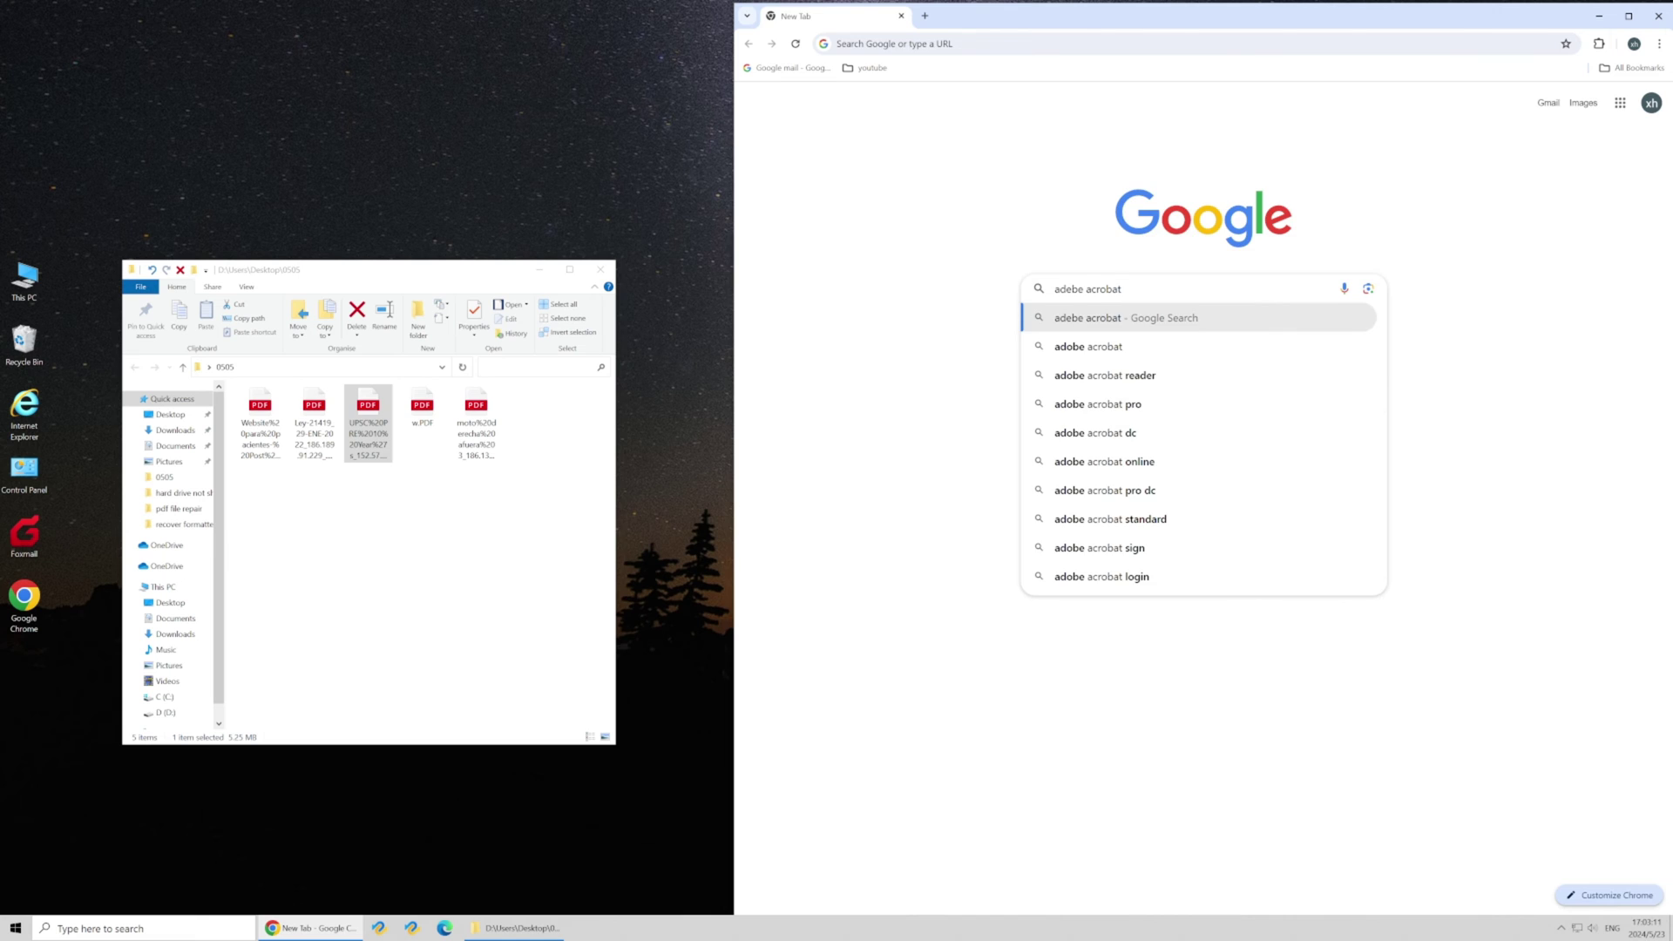
key("Return")
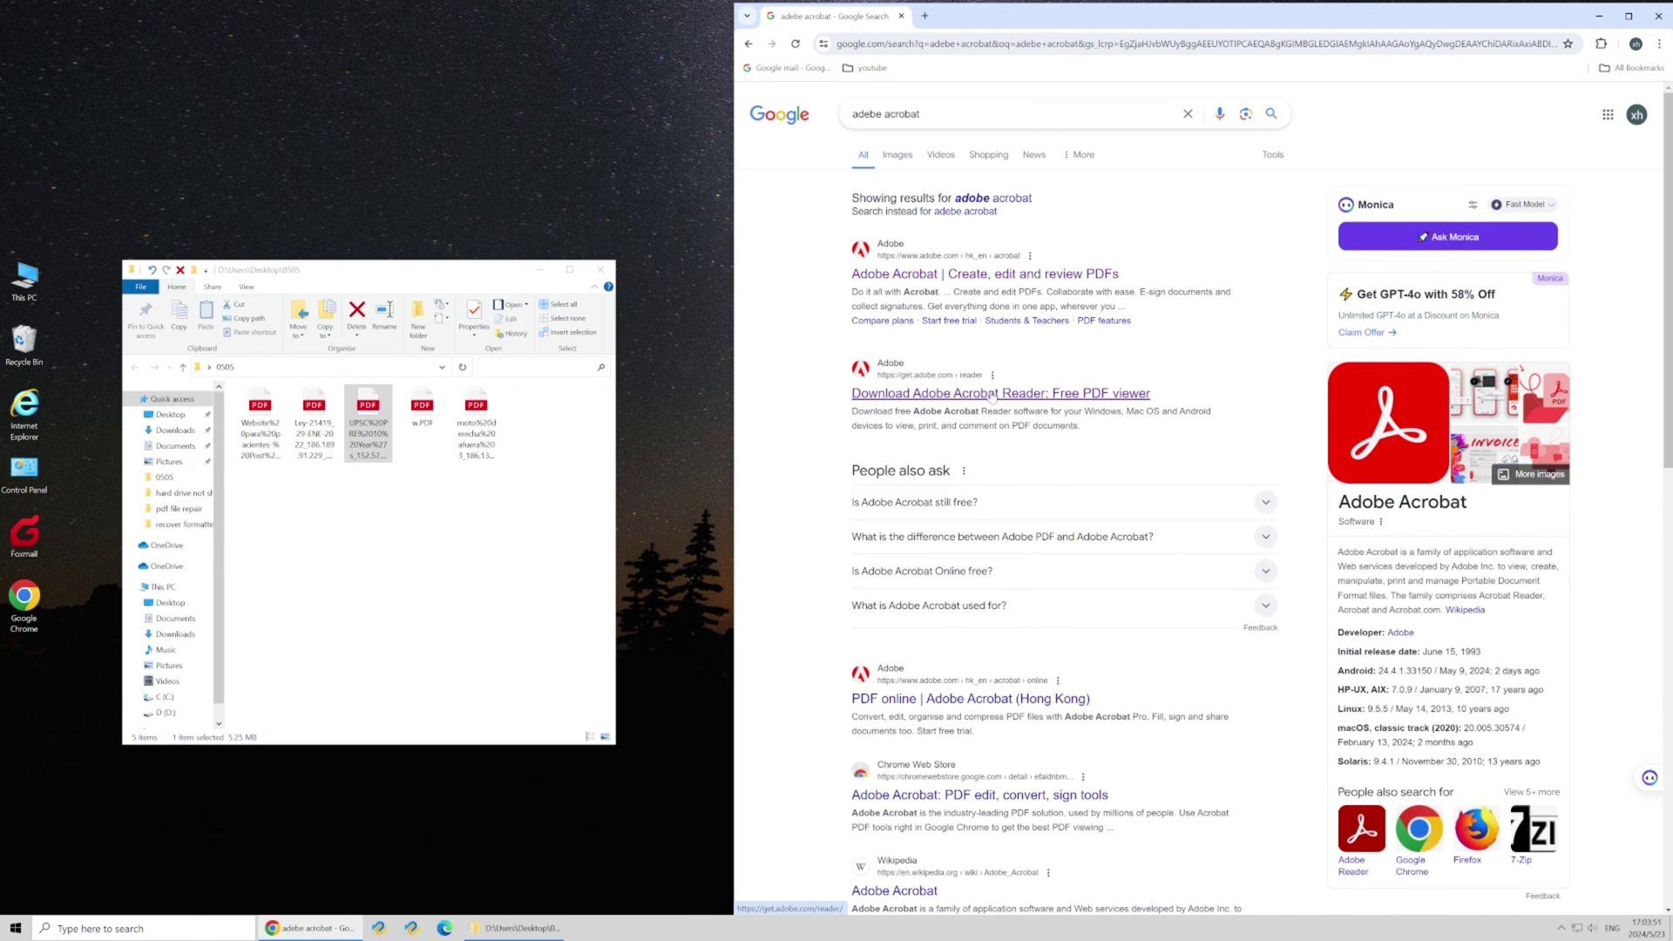
left_click(992, 394)
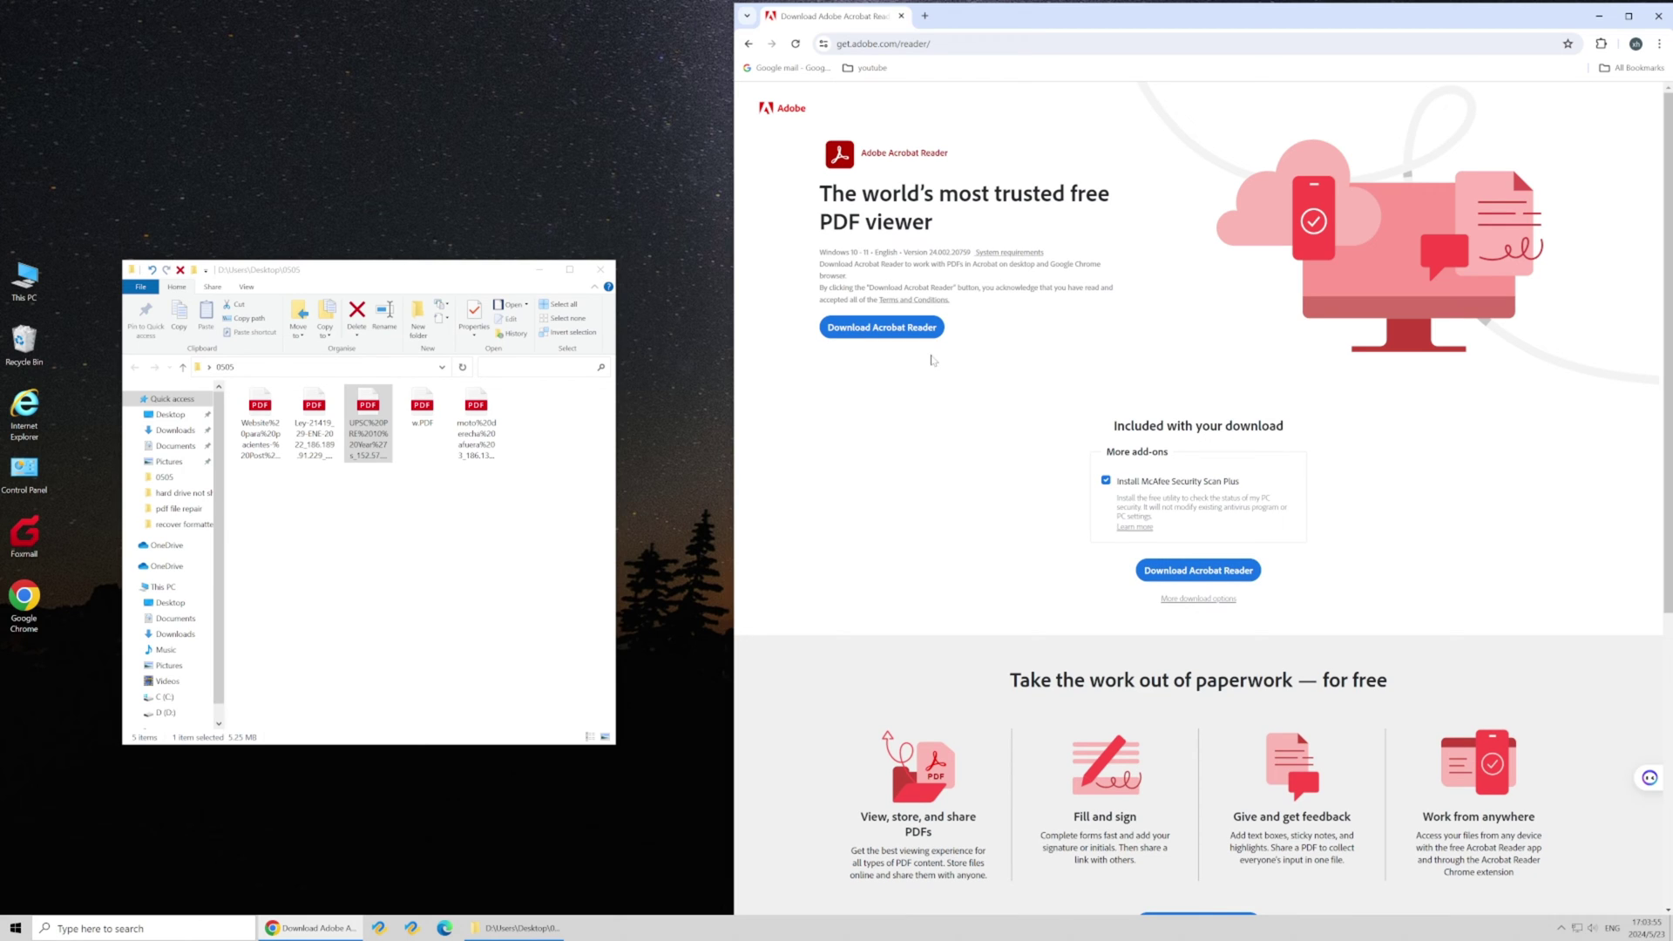
left_click(904, 329)
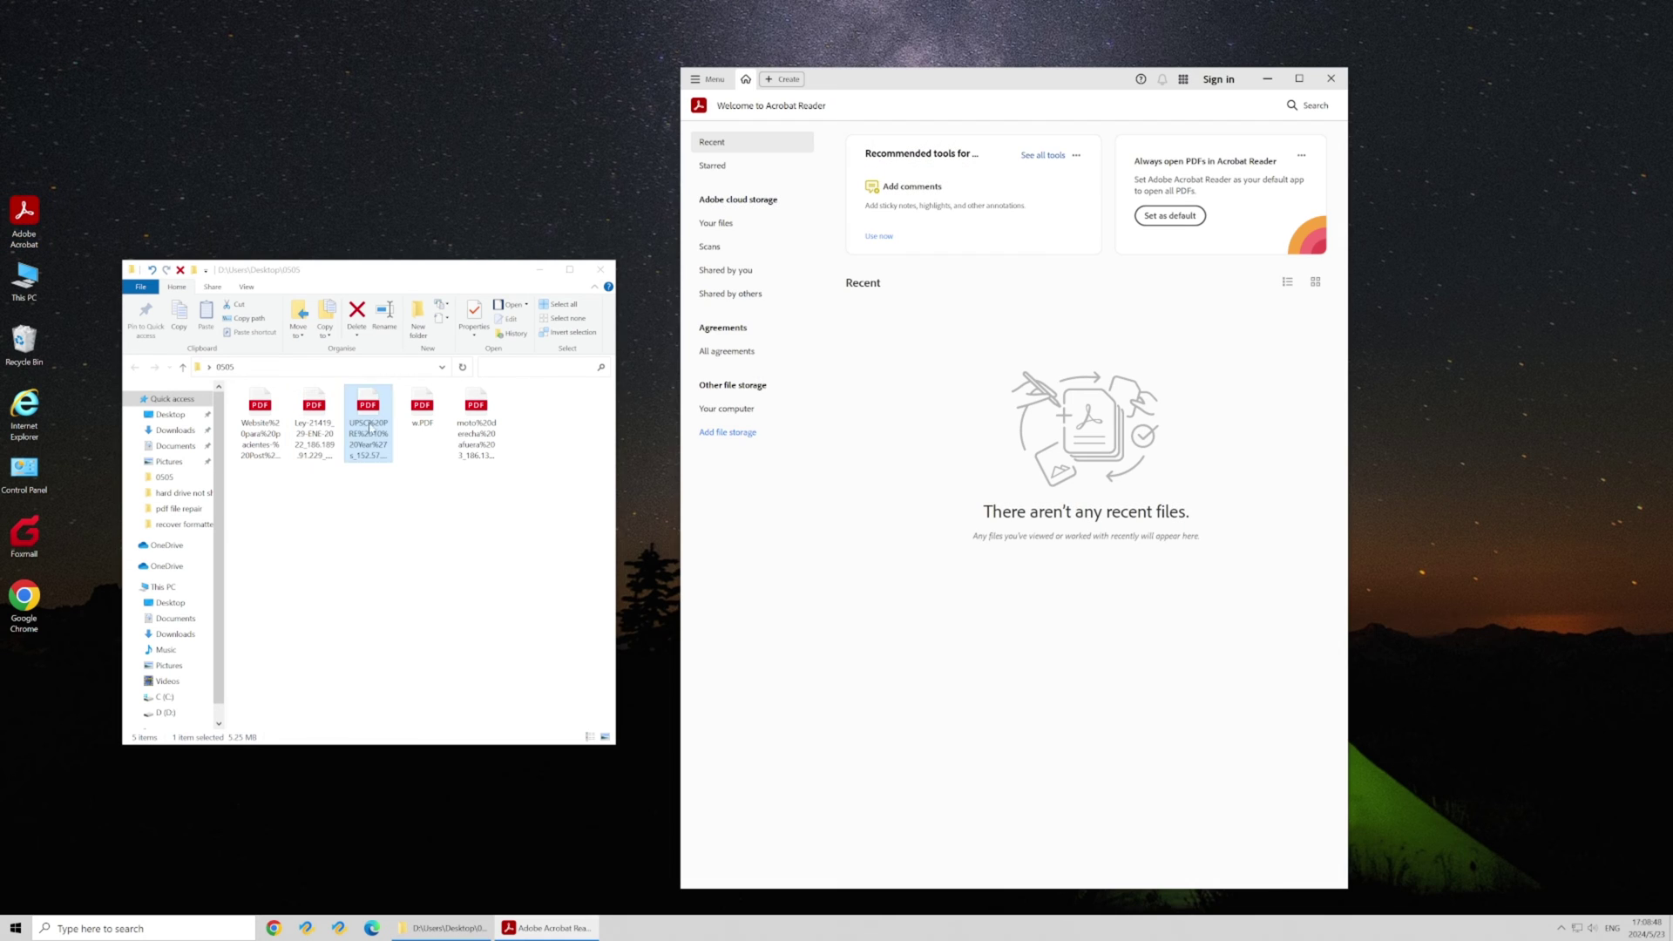
- Open Ley-21419 and the UPSC PDF in Acrobat, dismiss both errors, and close the document
left_click_drag(313, 427, 943, 422)
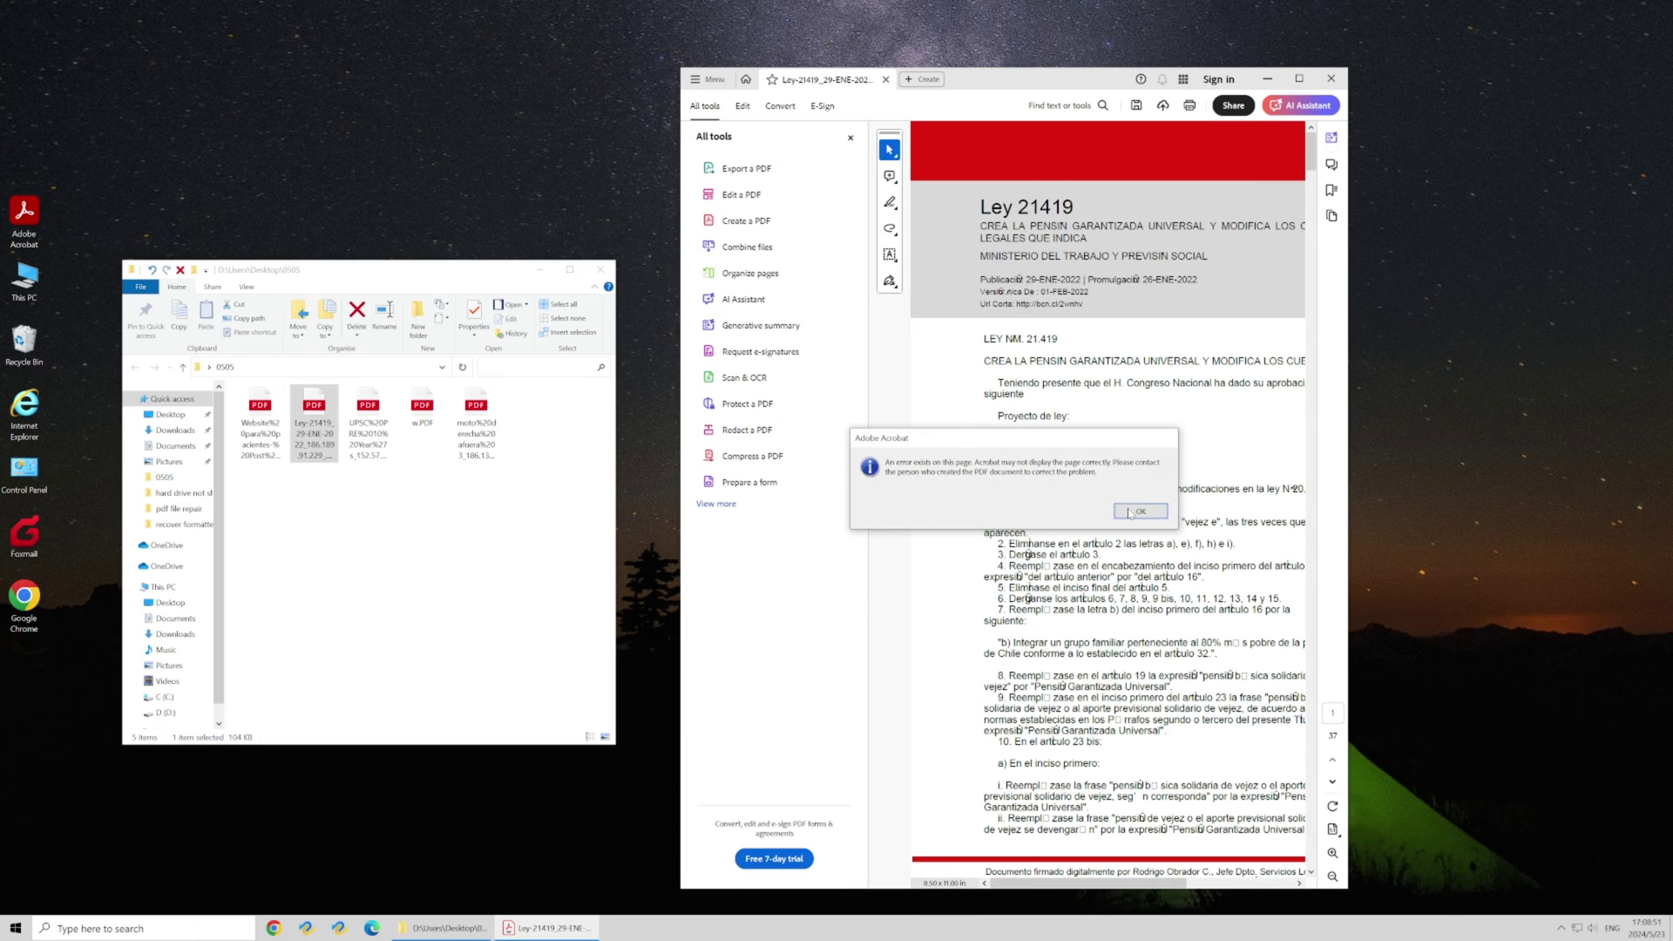
left_click(1129, 514)
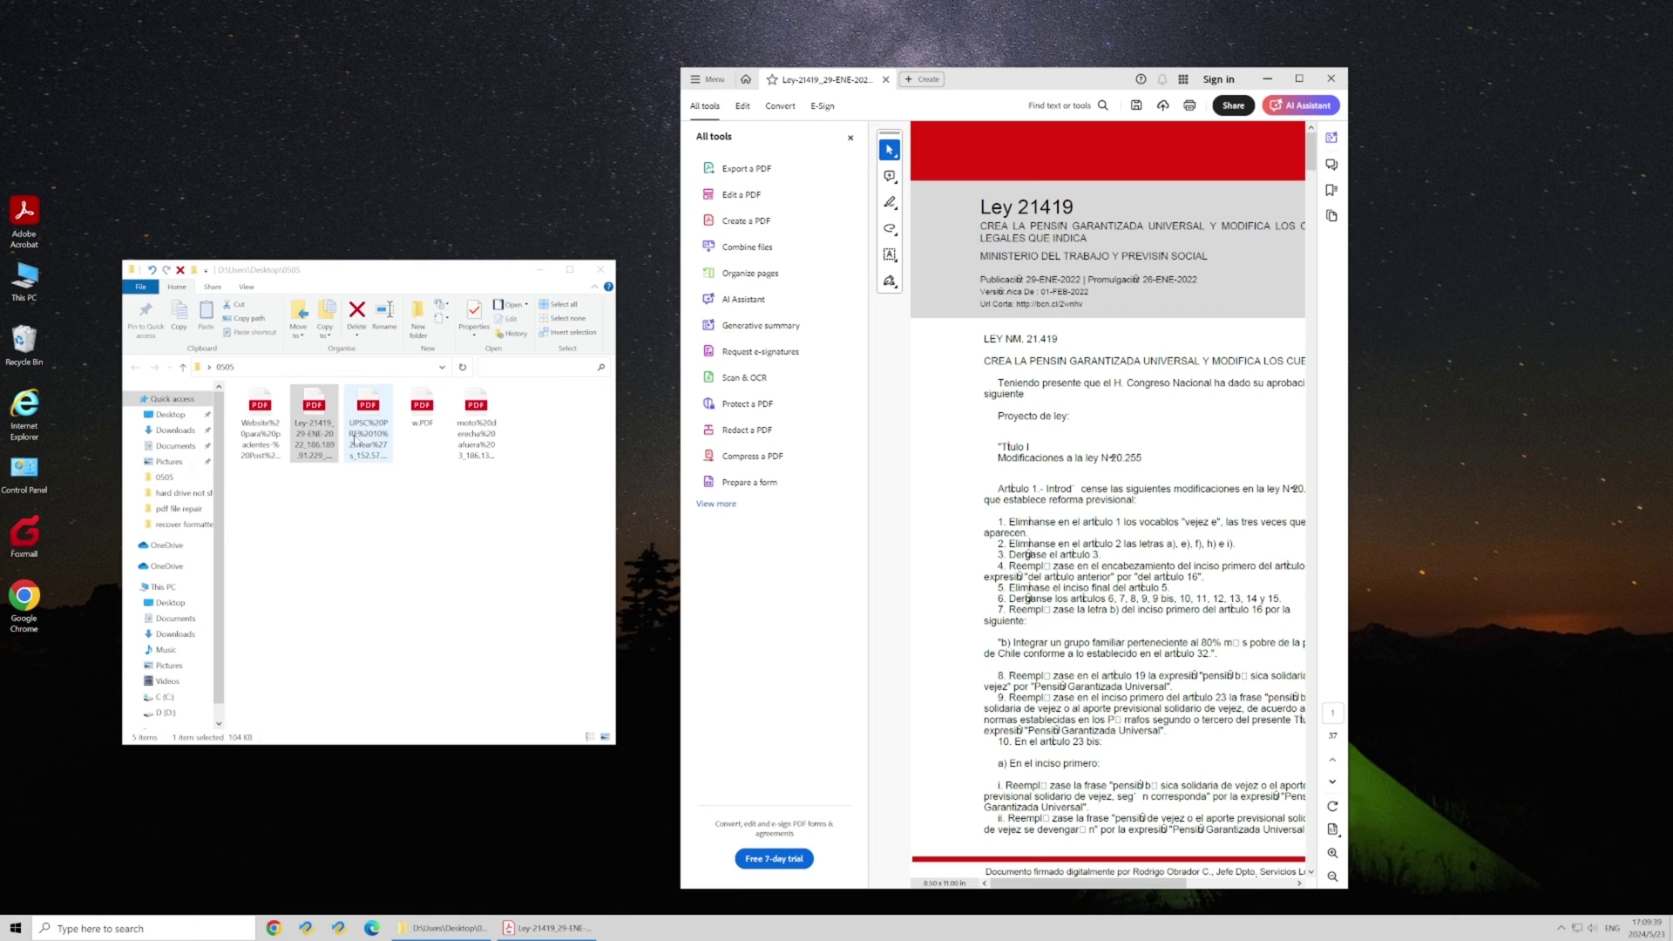
left_click_drag(355, 442, 24, 225)
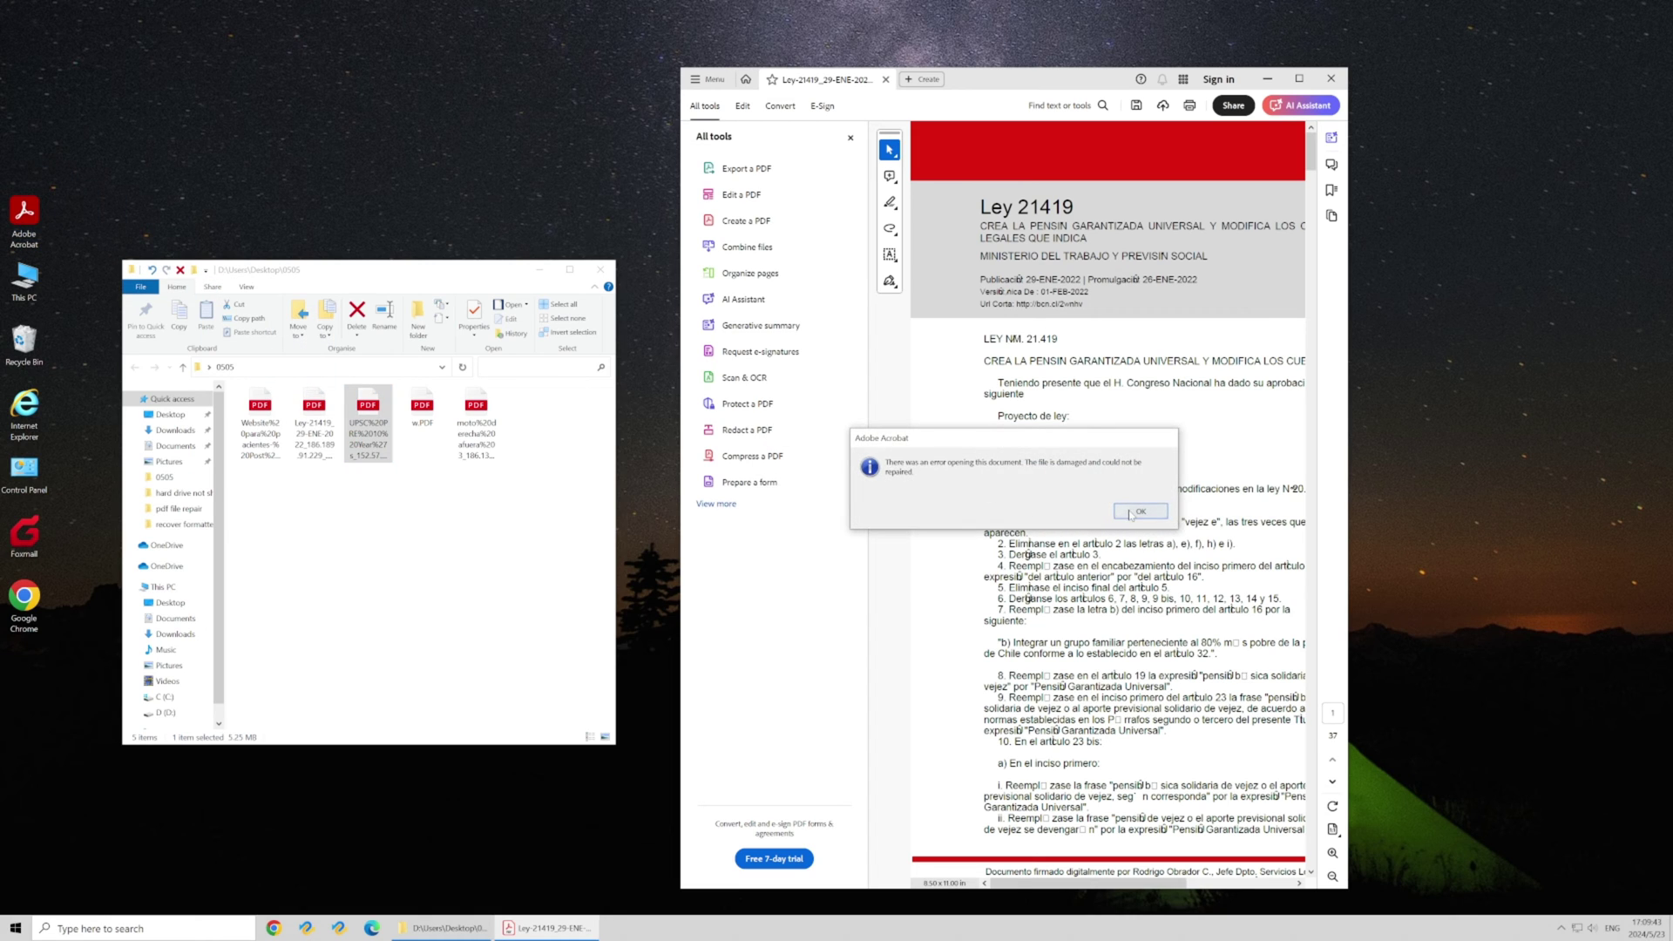
left_click(1131, 514)
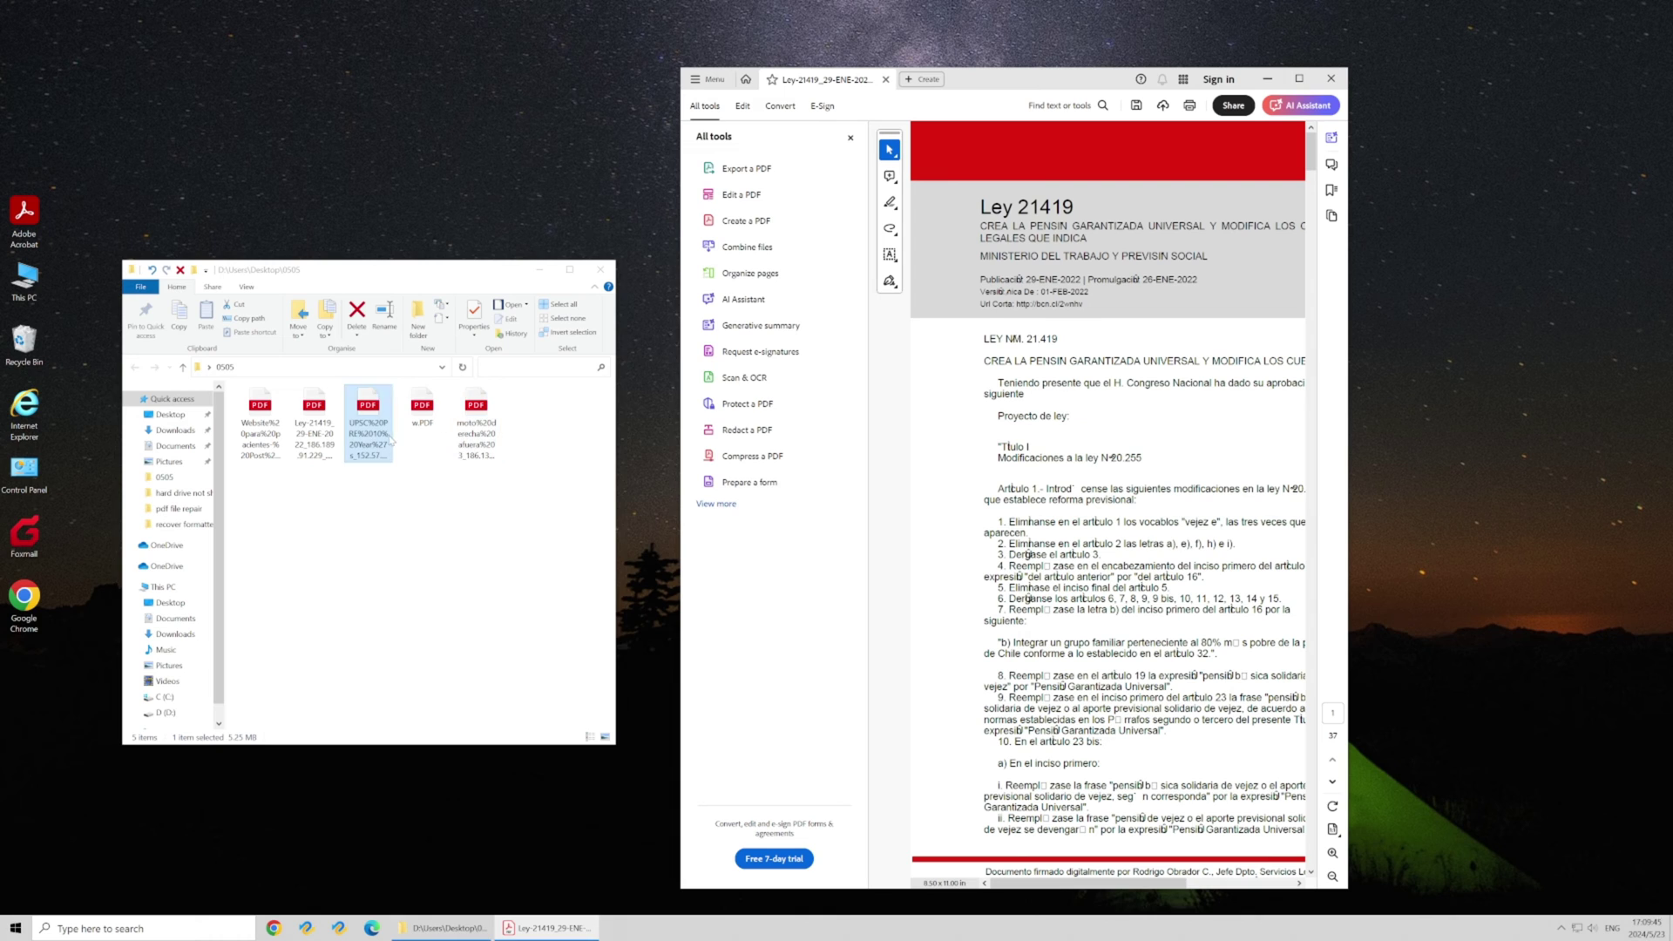
left_click(886, 80)
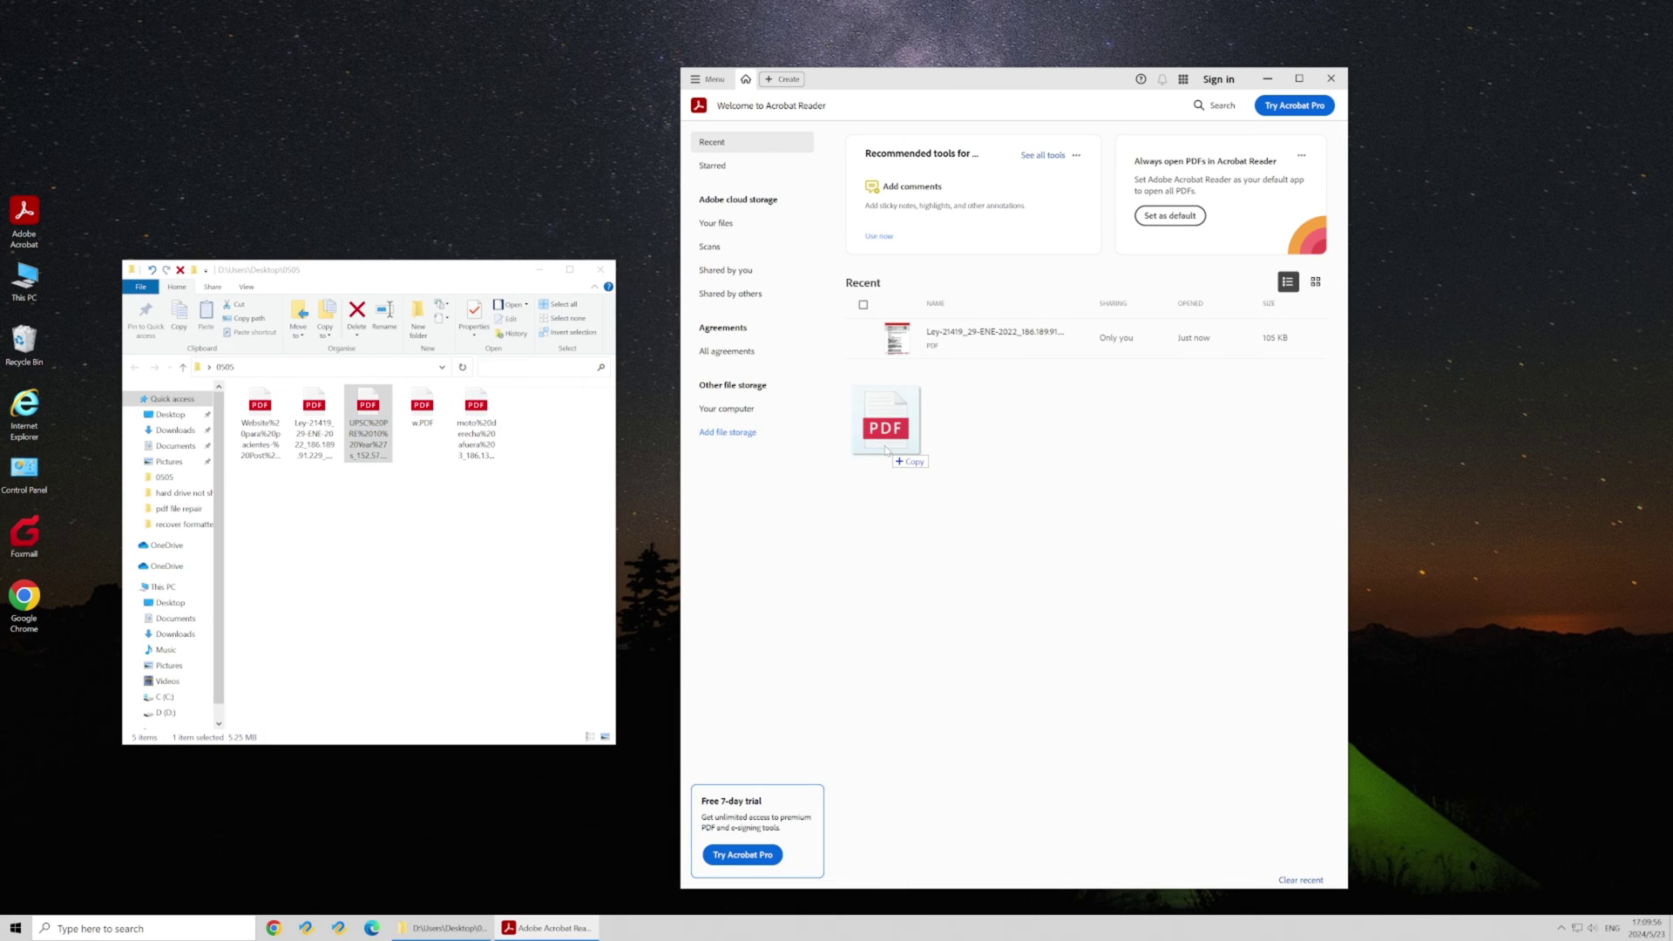
- Retry the UPSC PDF, dismiss the damaged-file error, and run Help > Repair Installation
left_click_drag(371, 419, 891, 432)
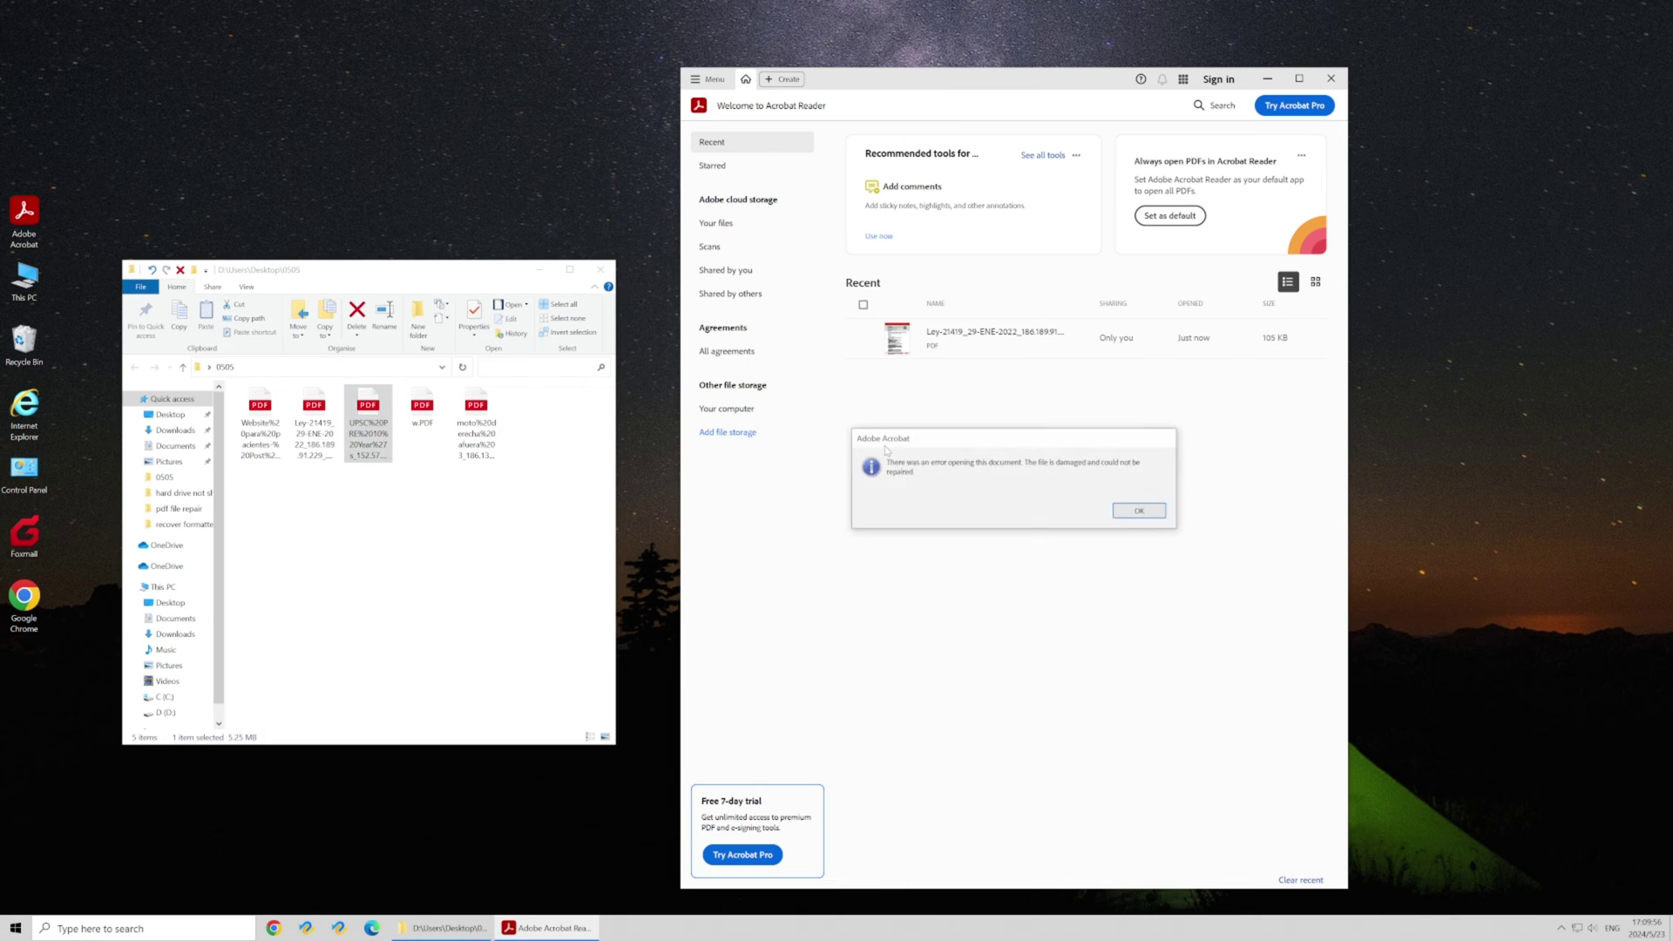
left_click(1151, 519)
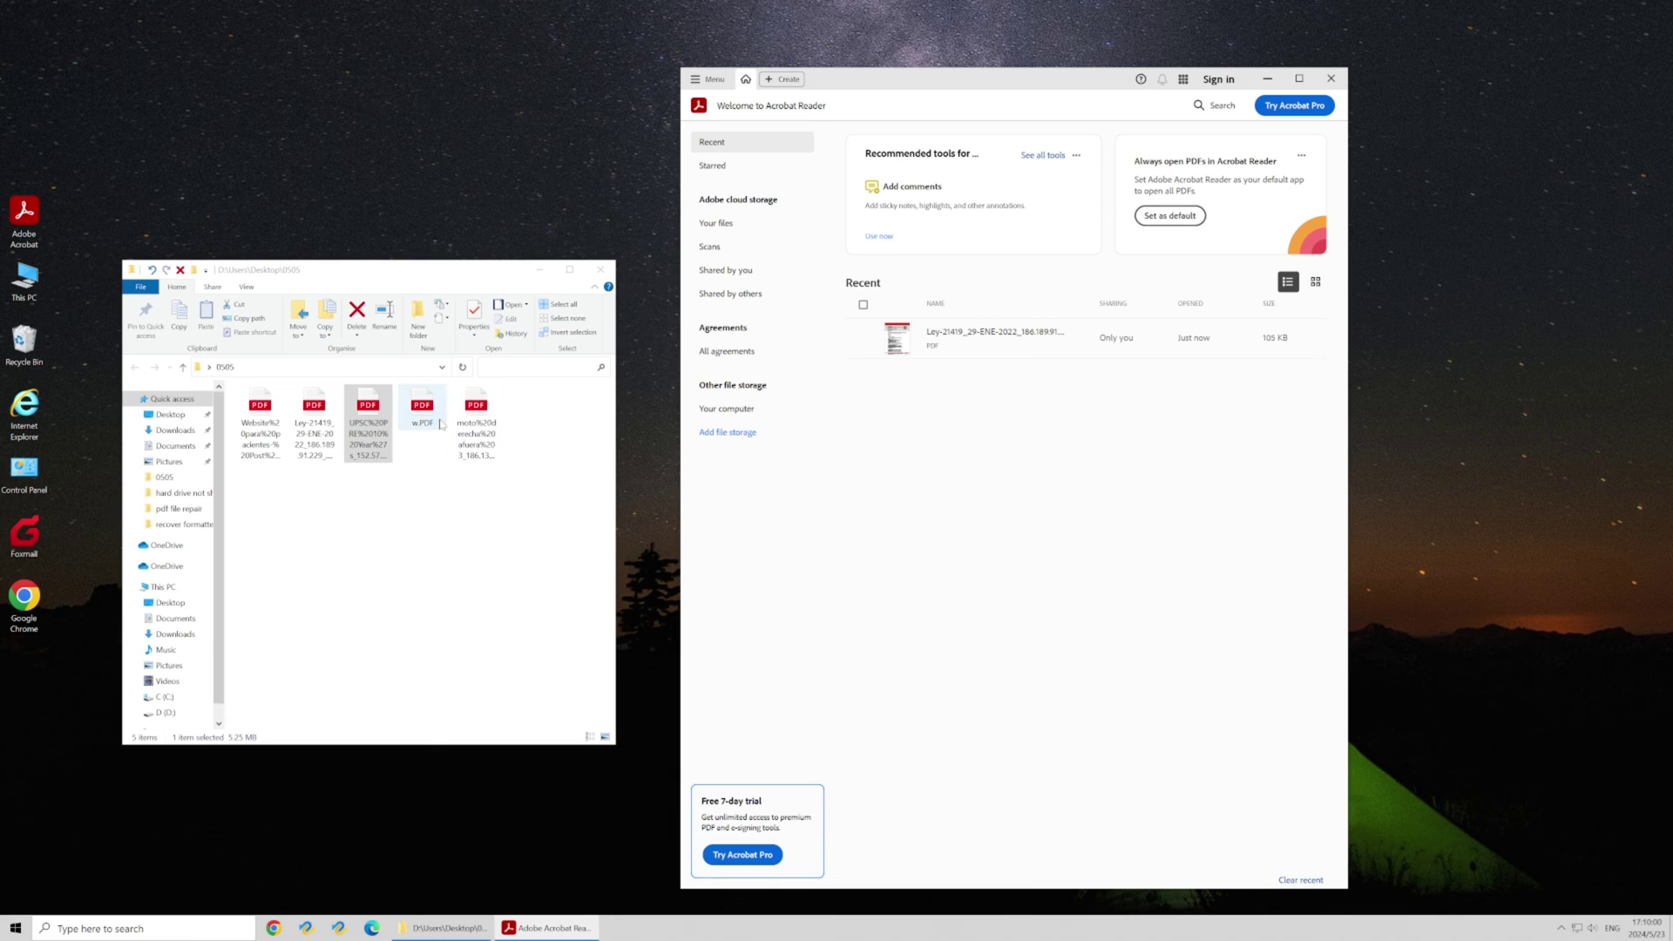
left_click(720, 84)
mouse_move(784, 456)
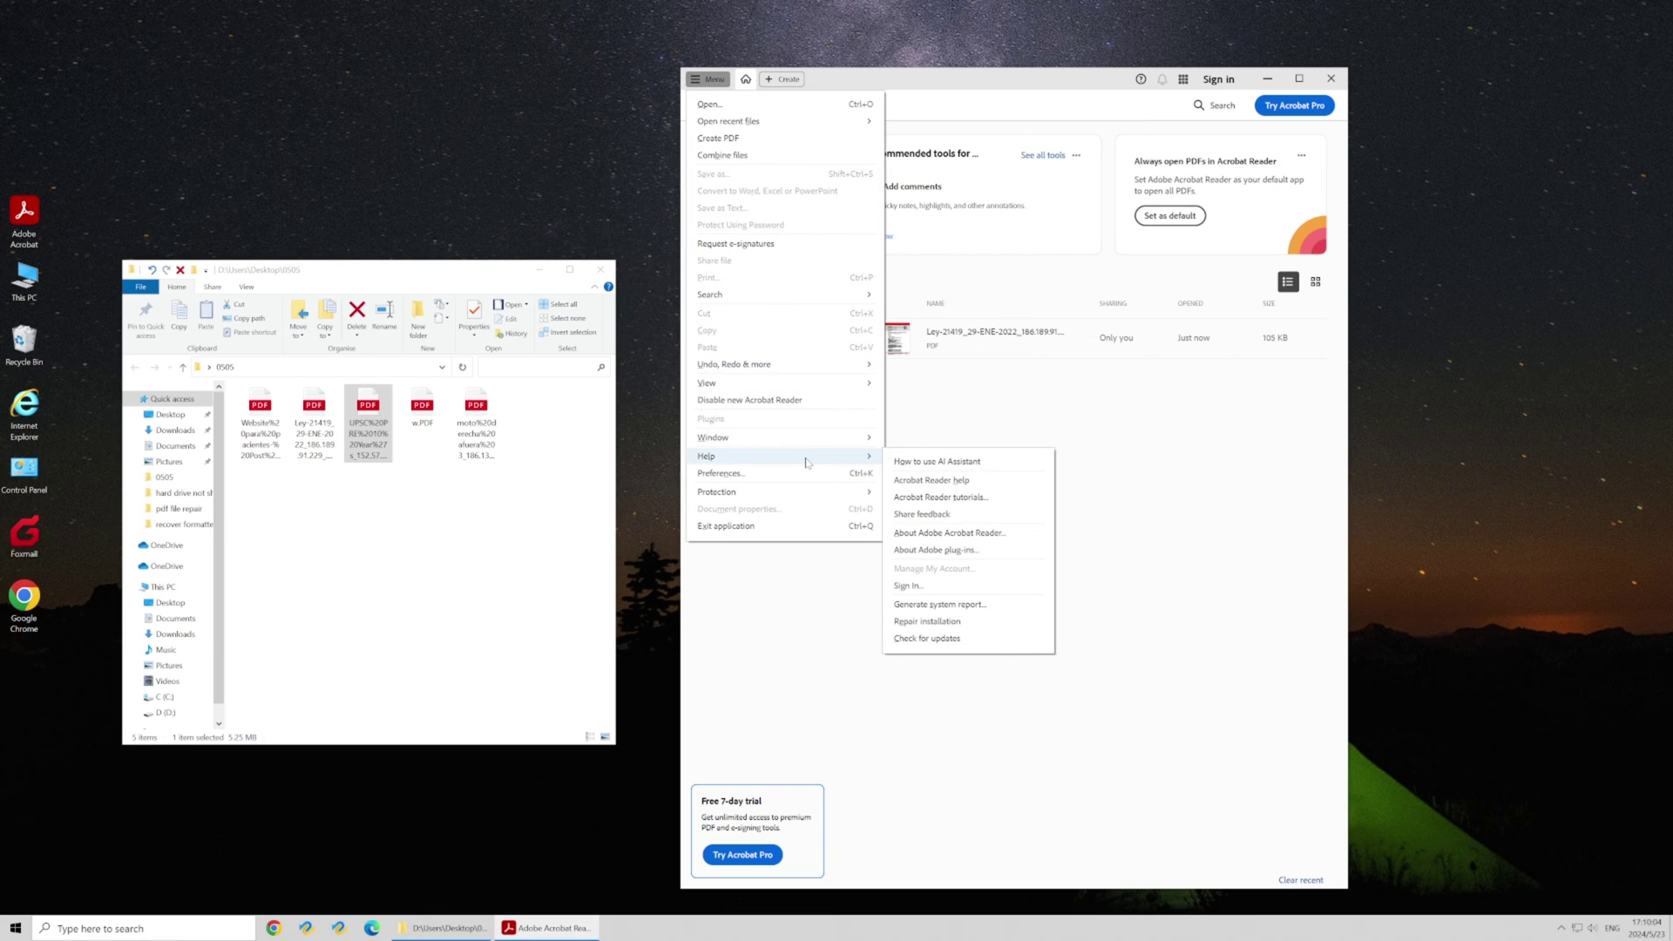
left_click(930, 625)
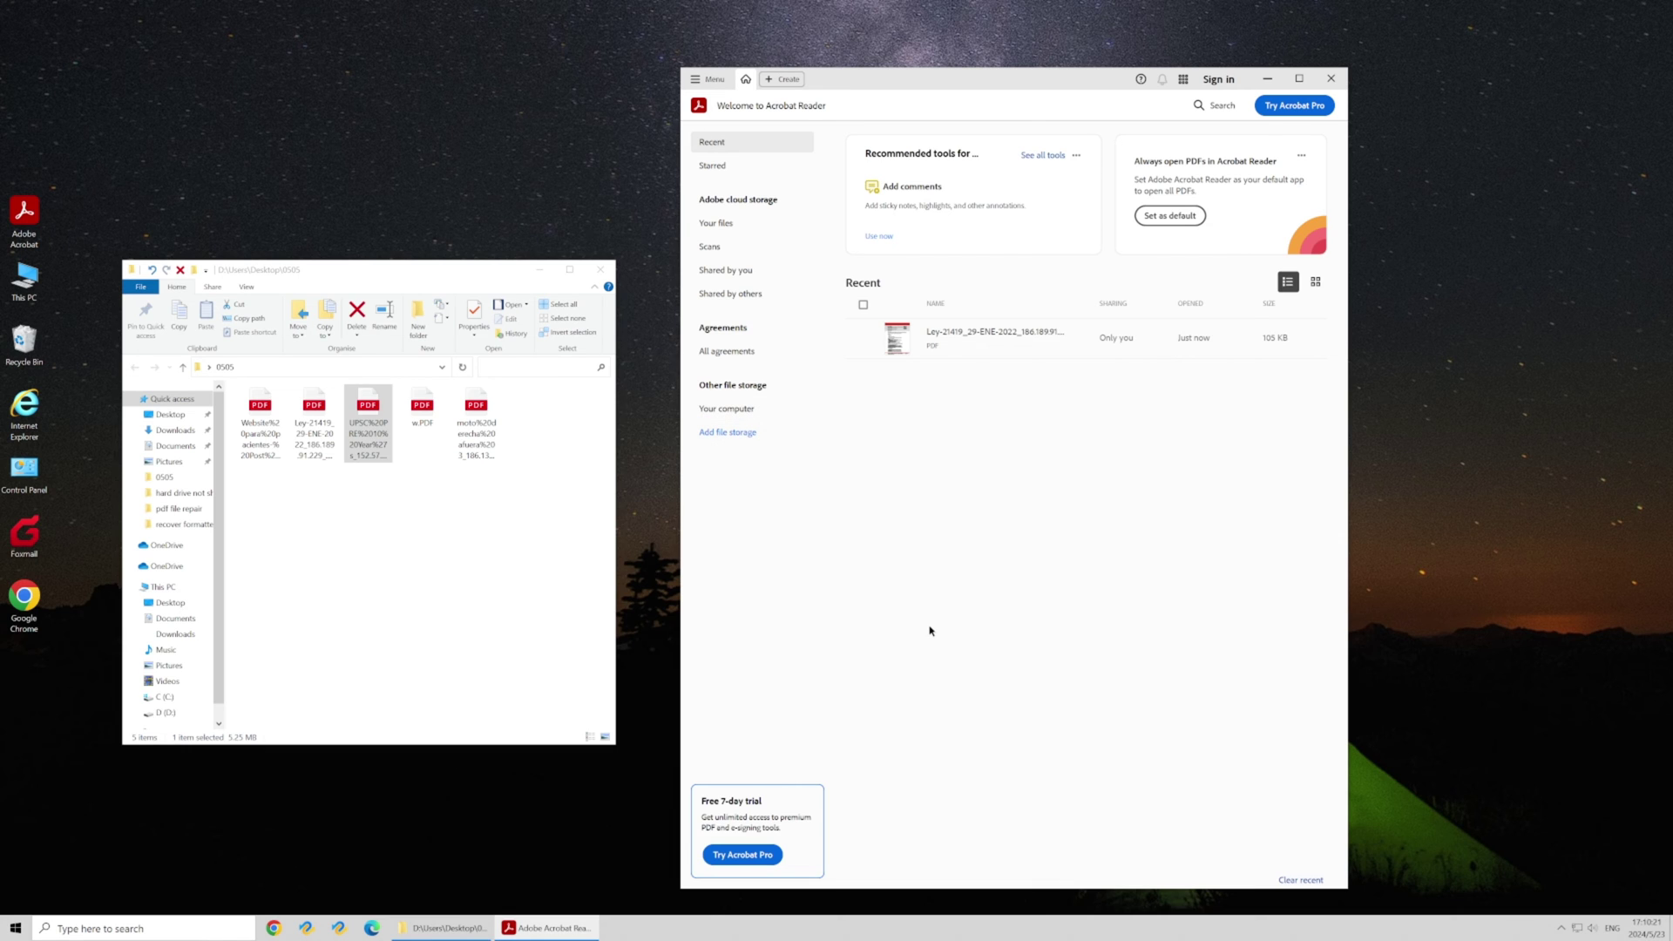
left_click(1330, 78)
right_click(1132, 211)
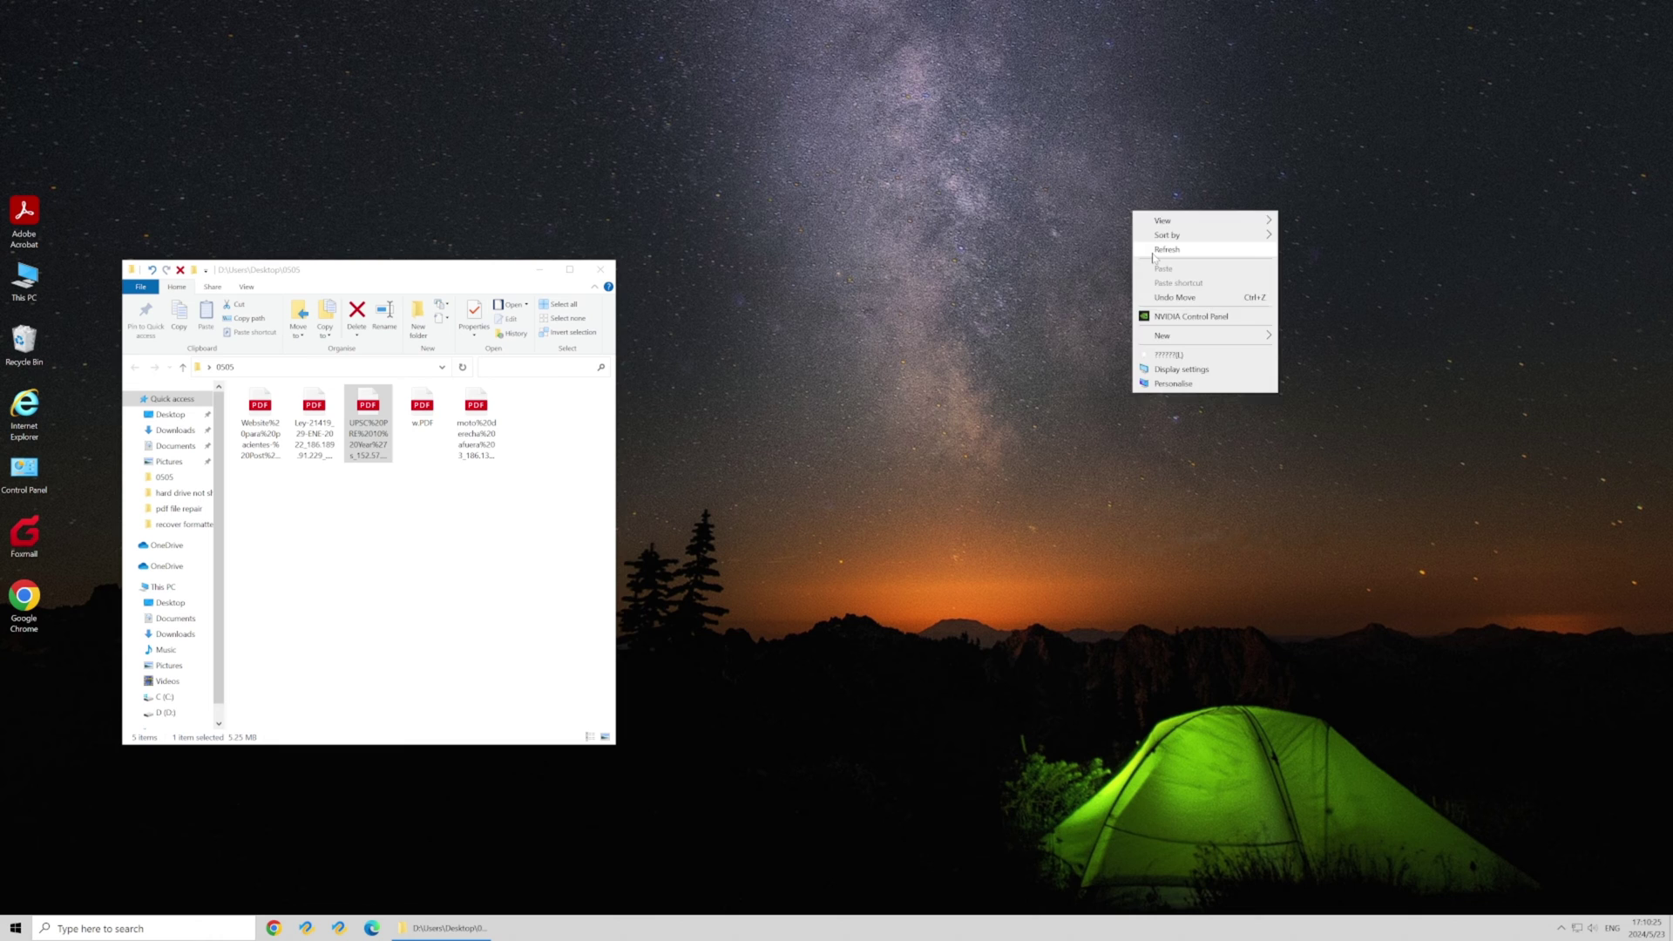
left_click(1003, 218)
double_click(24, 214)
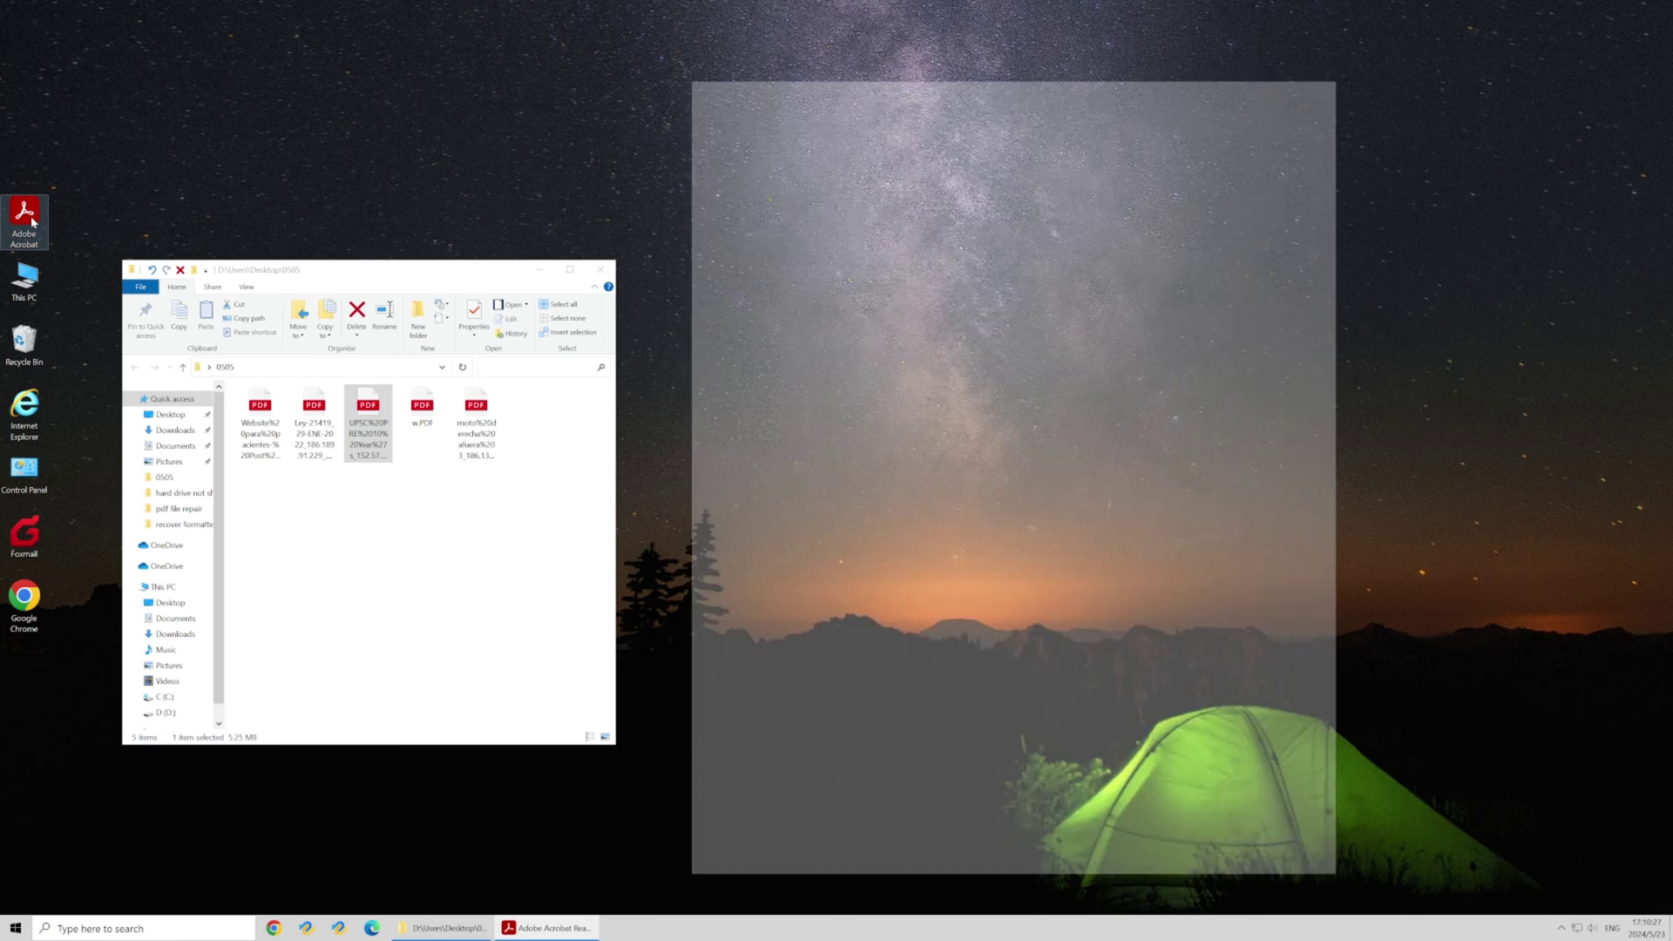
left_click_drag(367, 418, 898, 445)
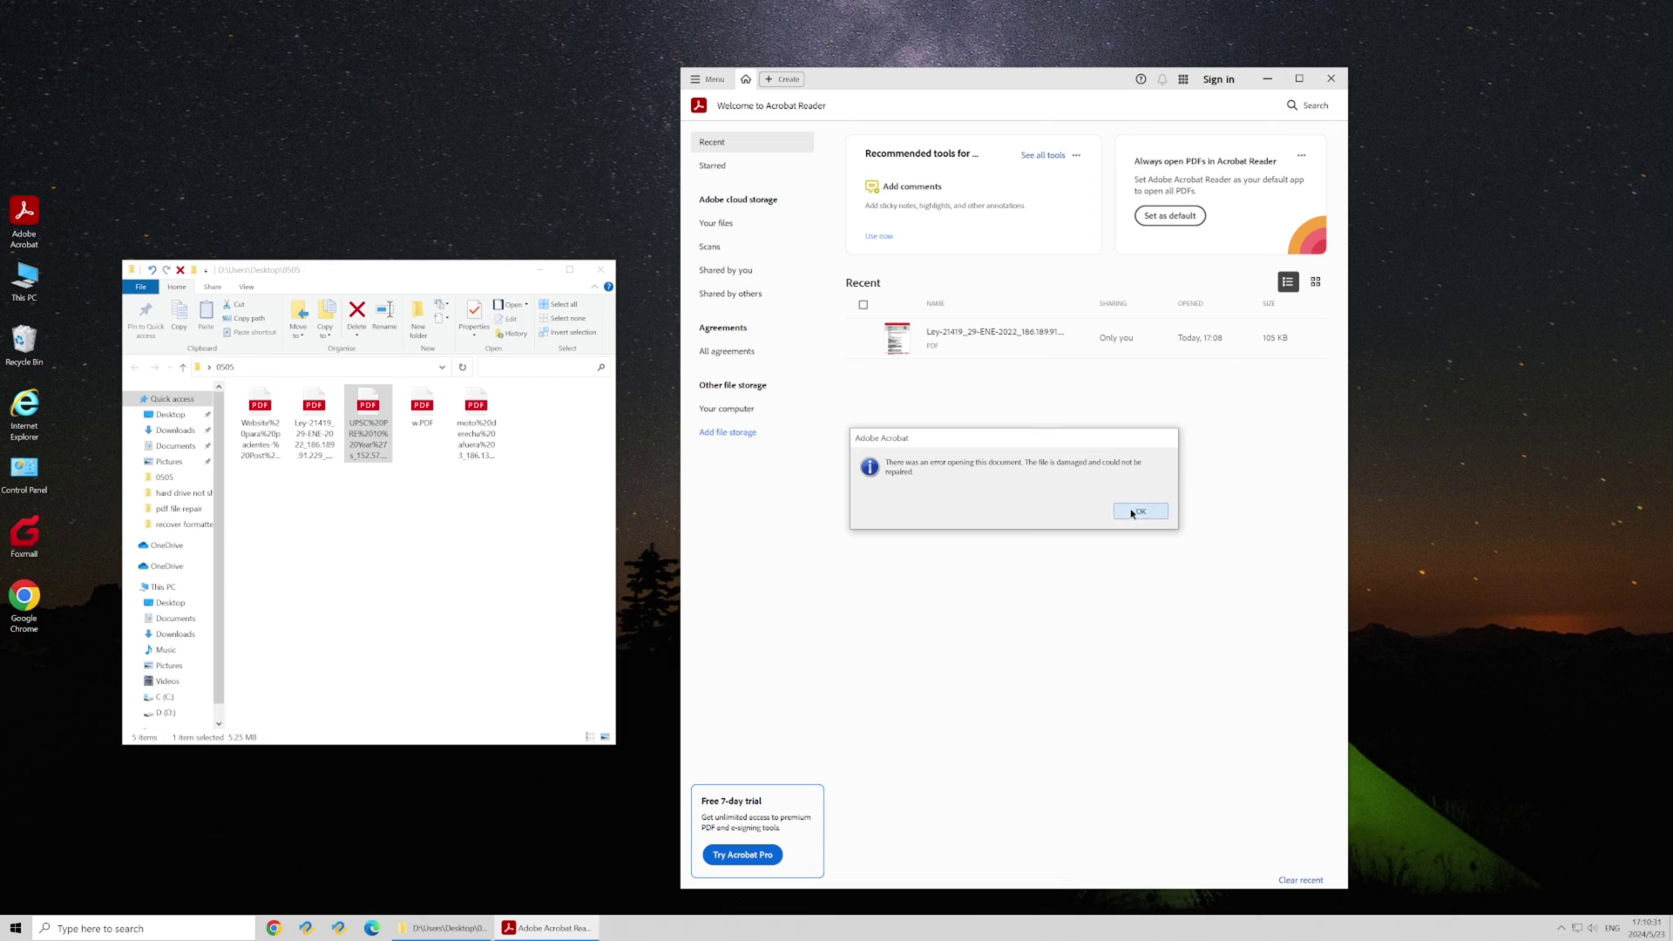
left_click(1132, 512)
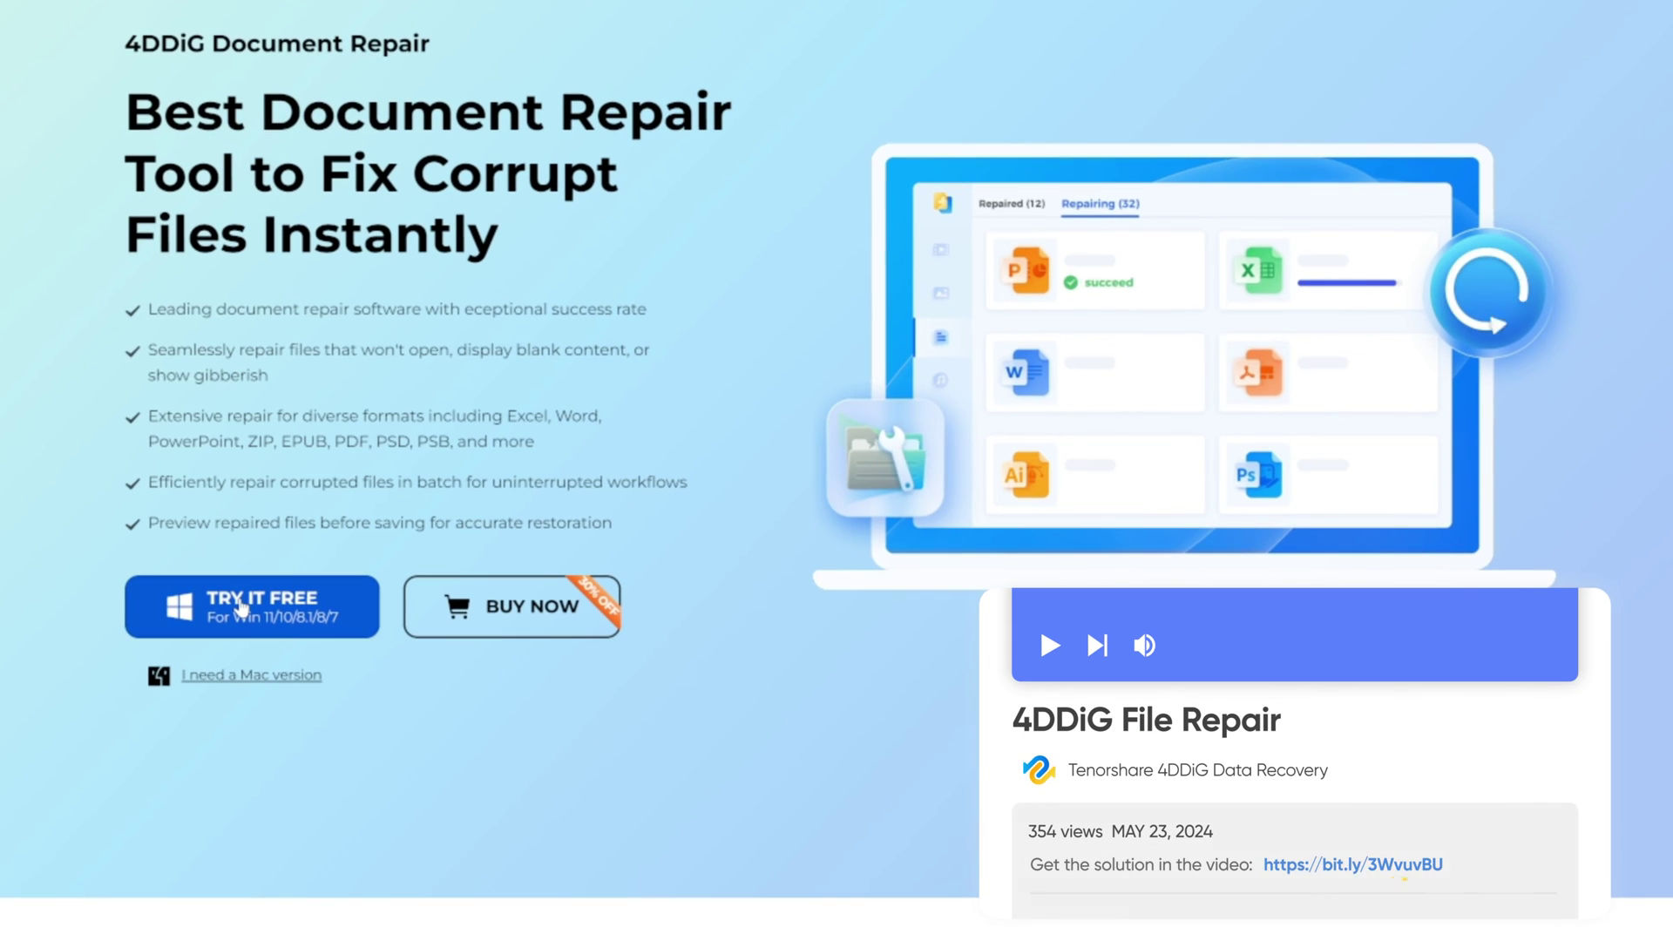
- Download the free Windows version with TRY IT FREE on the 4DDiG Document Repair page
left_click(243, 606)
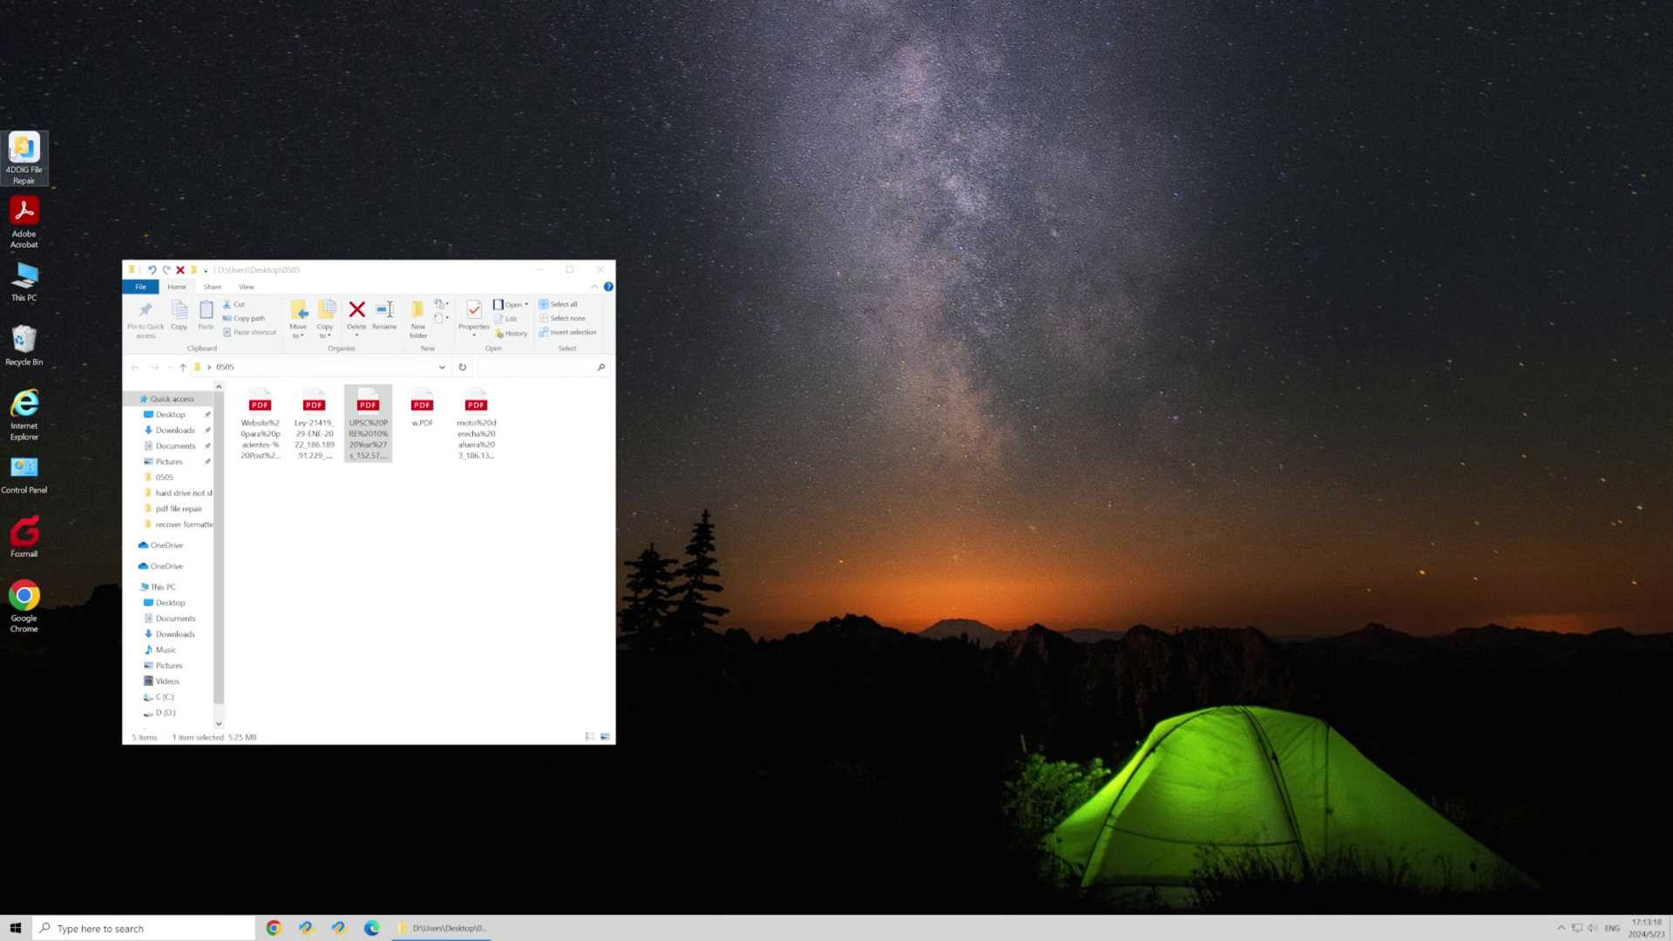
- Launch 4DDiG File Repair beside the 0505 folder and drag all five PDFs into File Repair
double_click(24, 150)
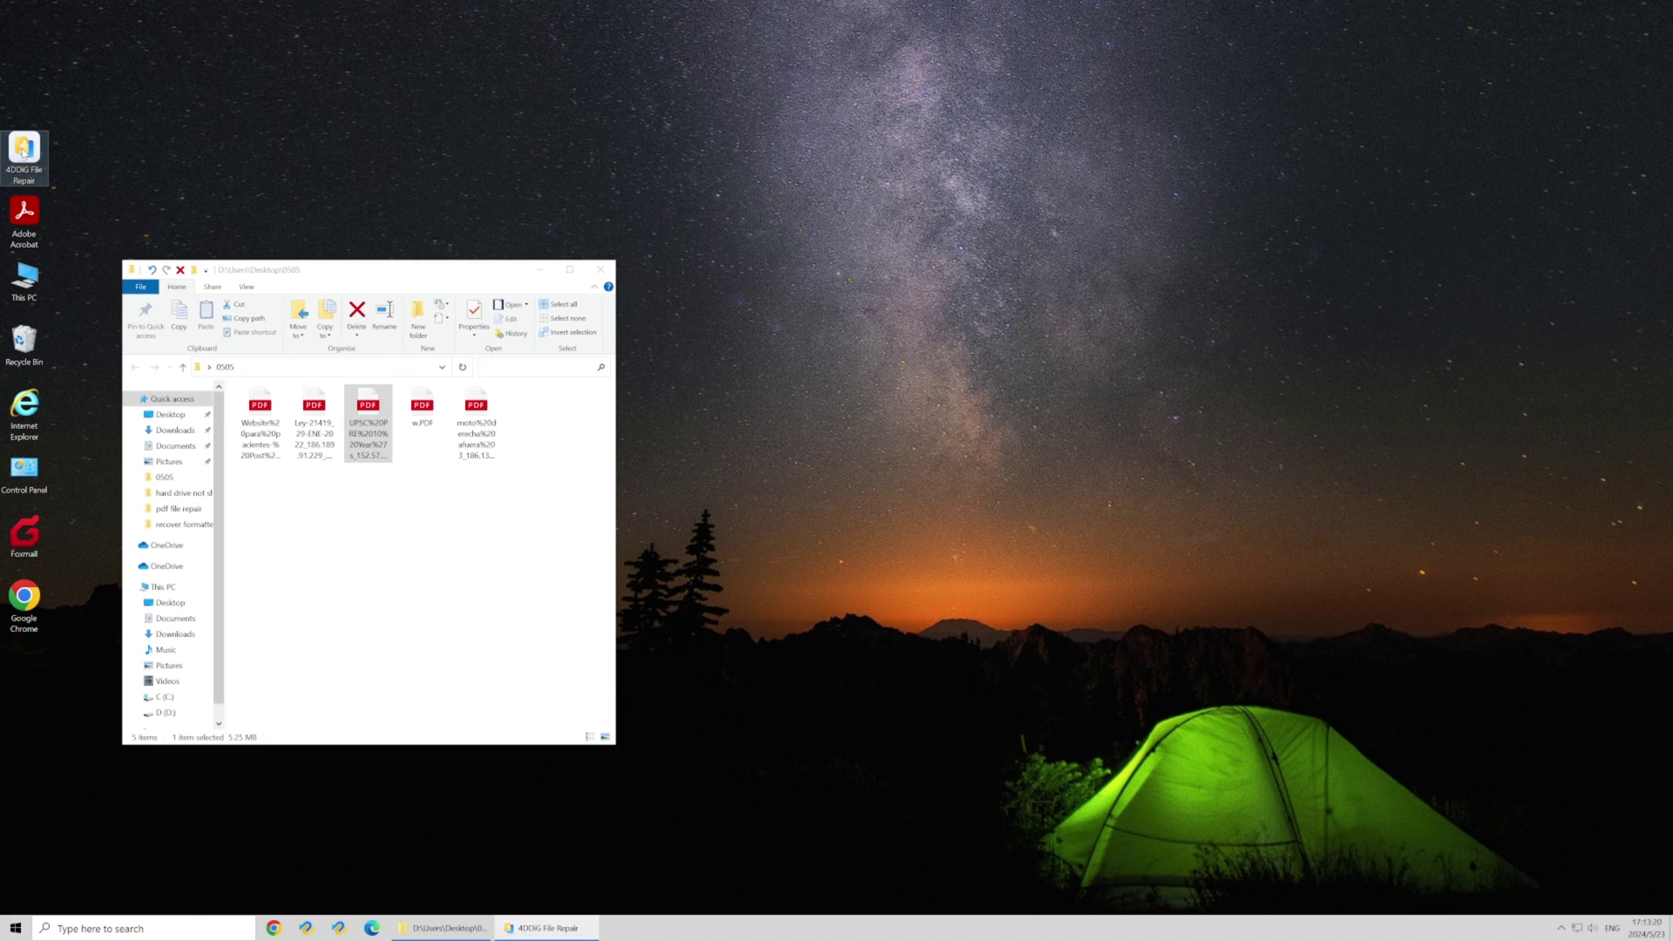
left_click_drag(695, 249, 863, 294)
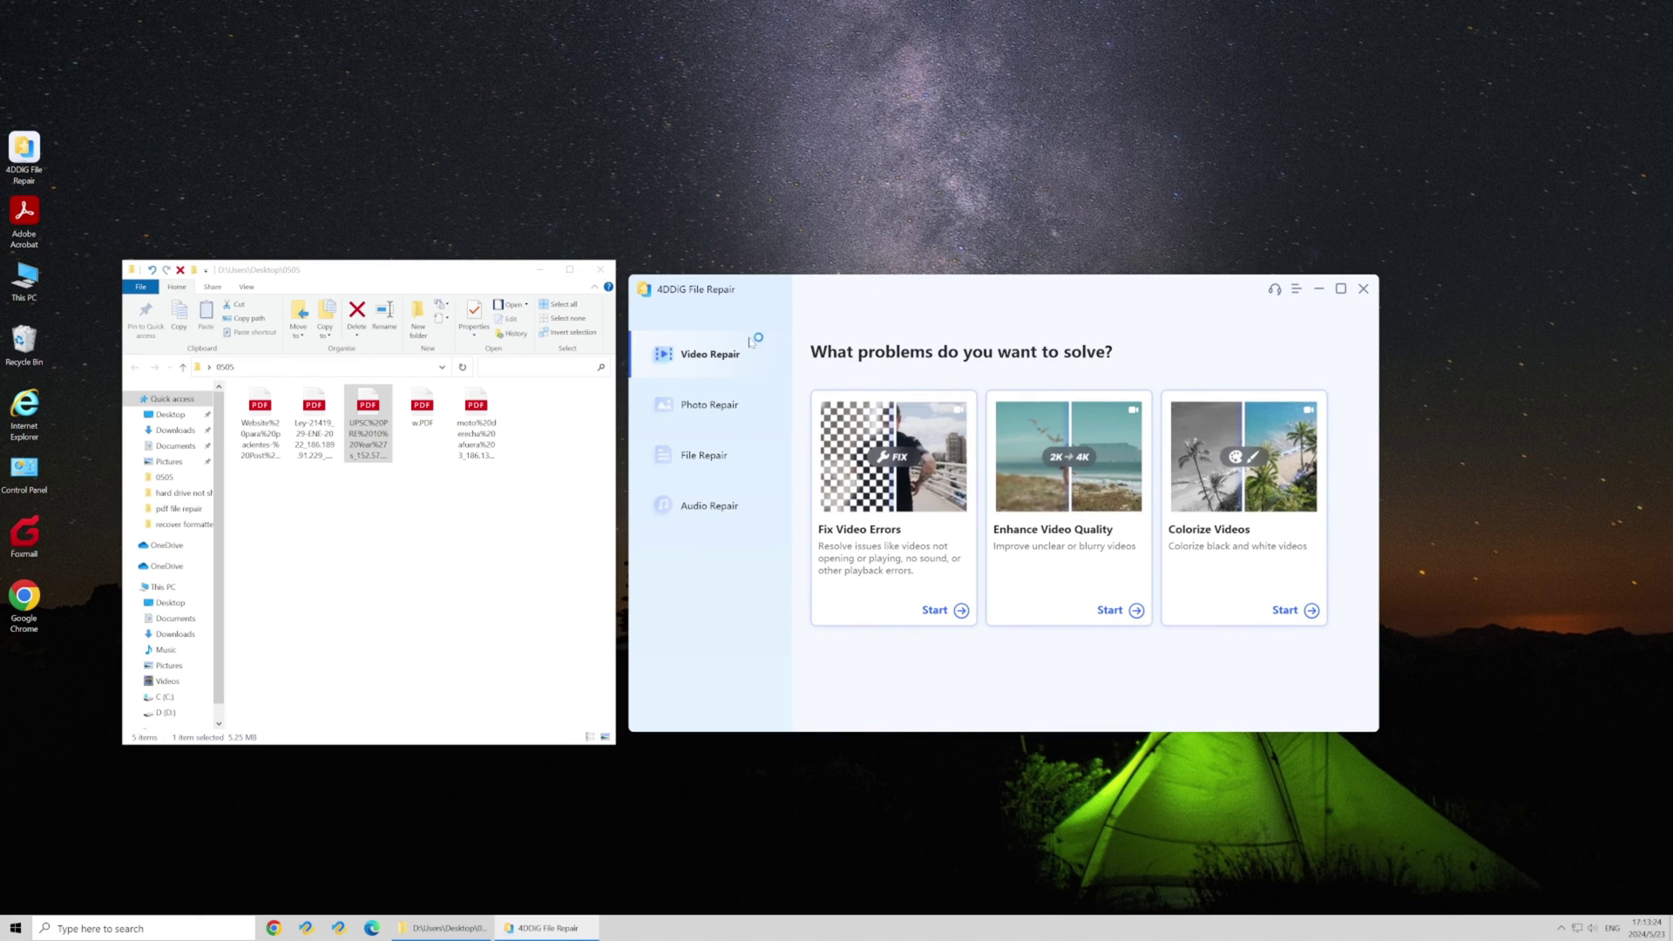
left_click(725, 466)
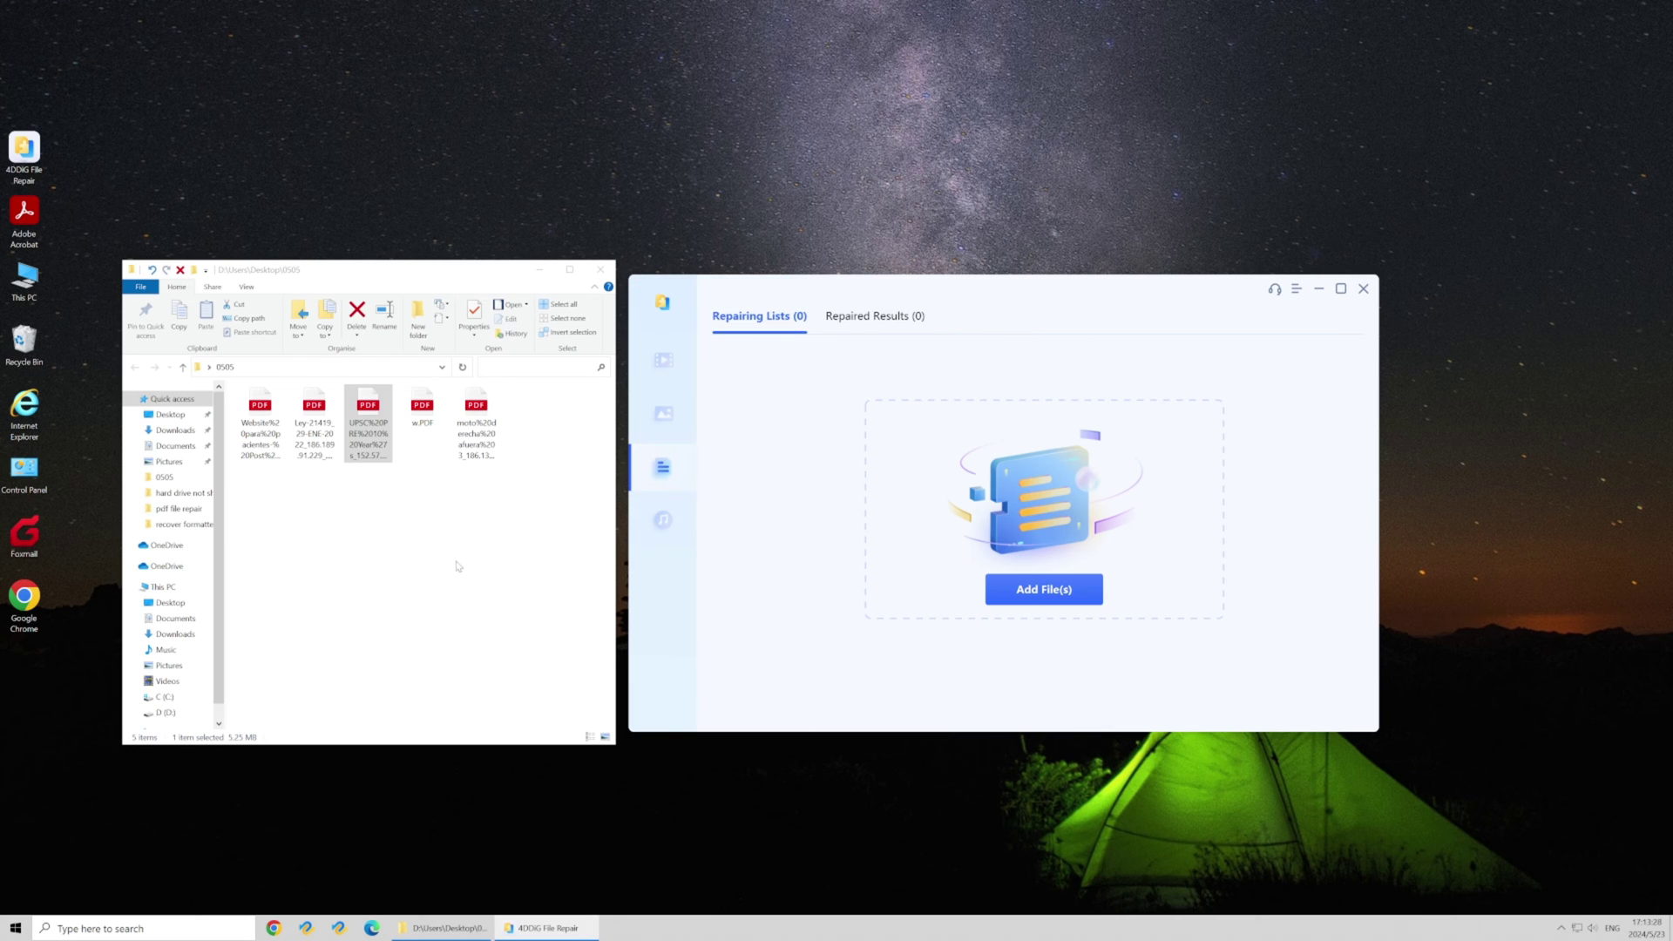
left_click_drag(550, 536, 253, 425)
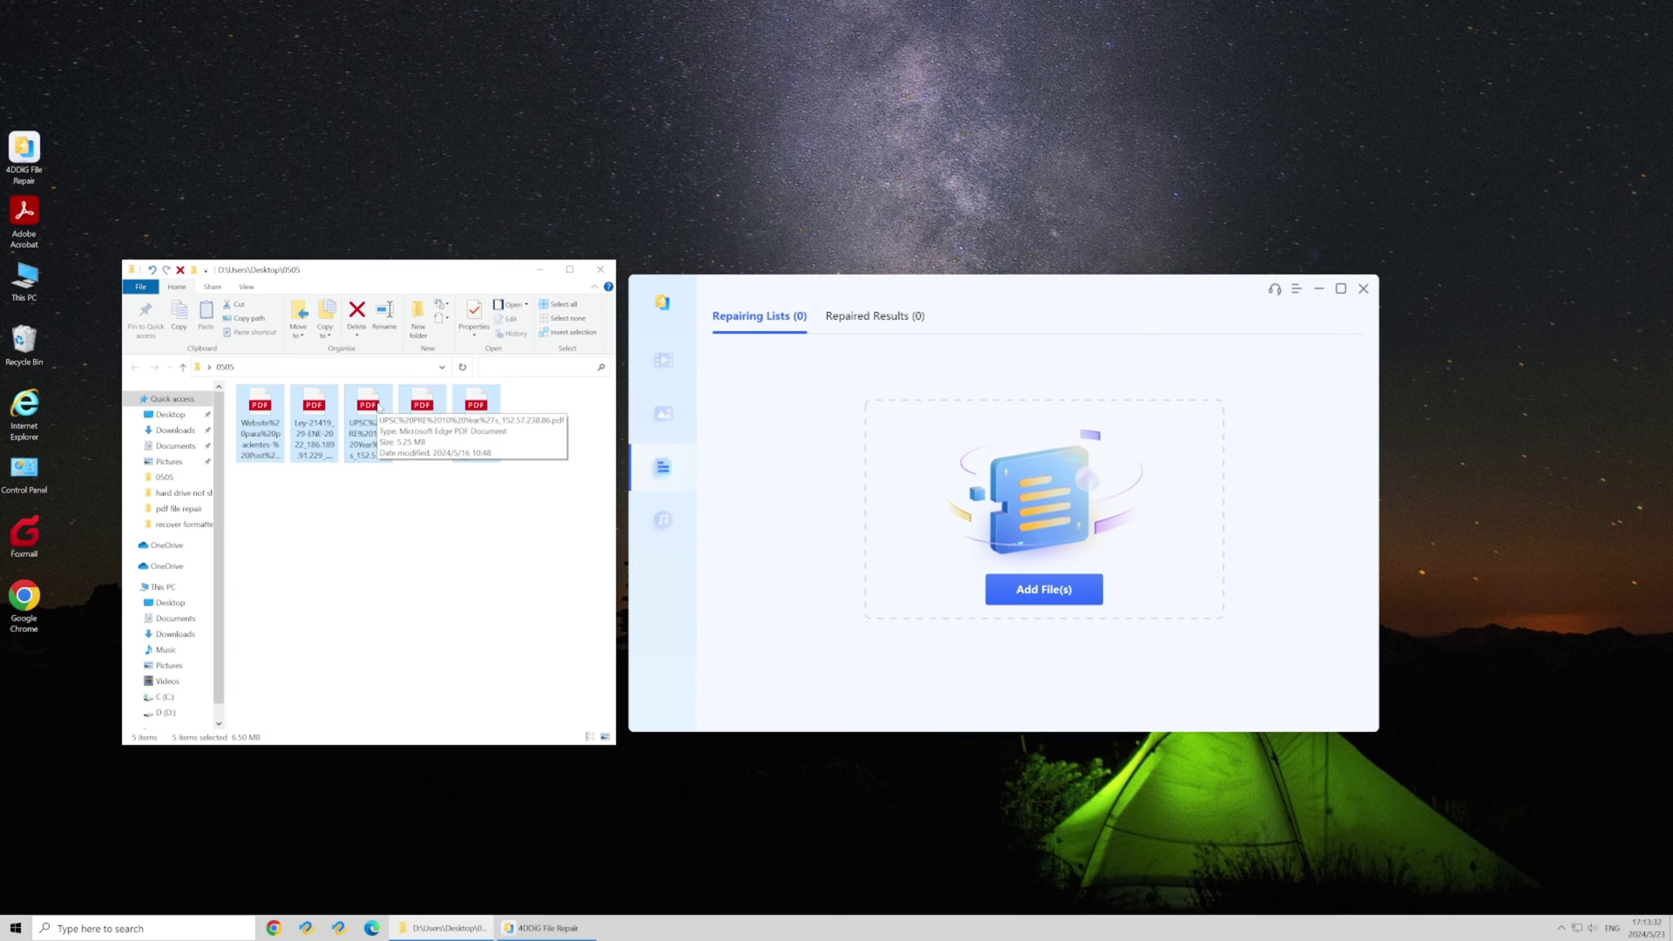
left_click_drag(379, 407, 958, 501)
left_click_drag(1090, 521, 1092, 523)
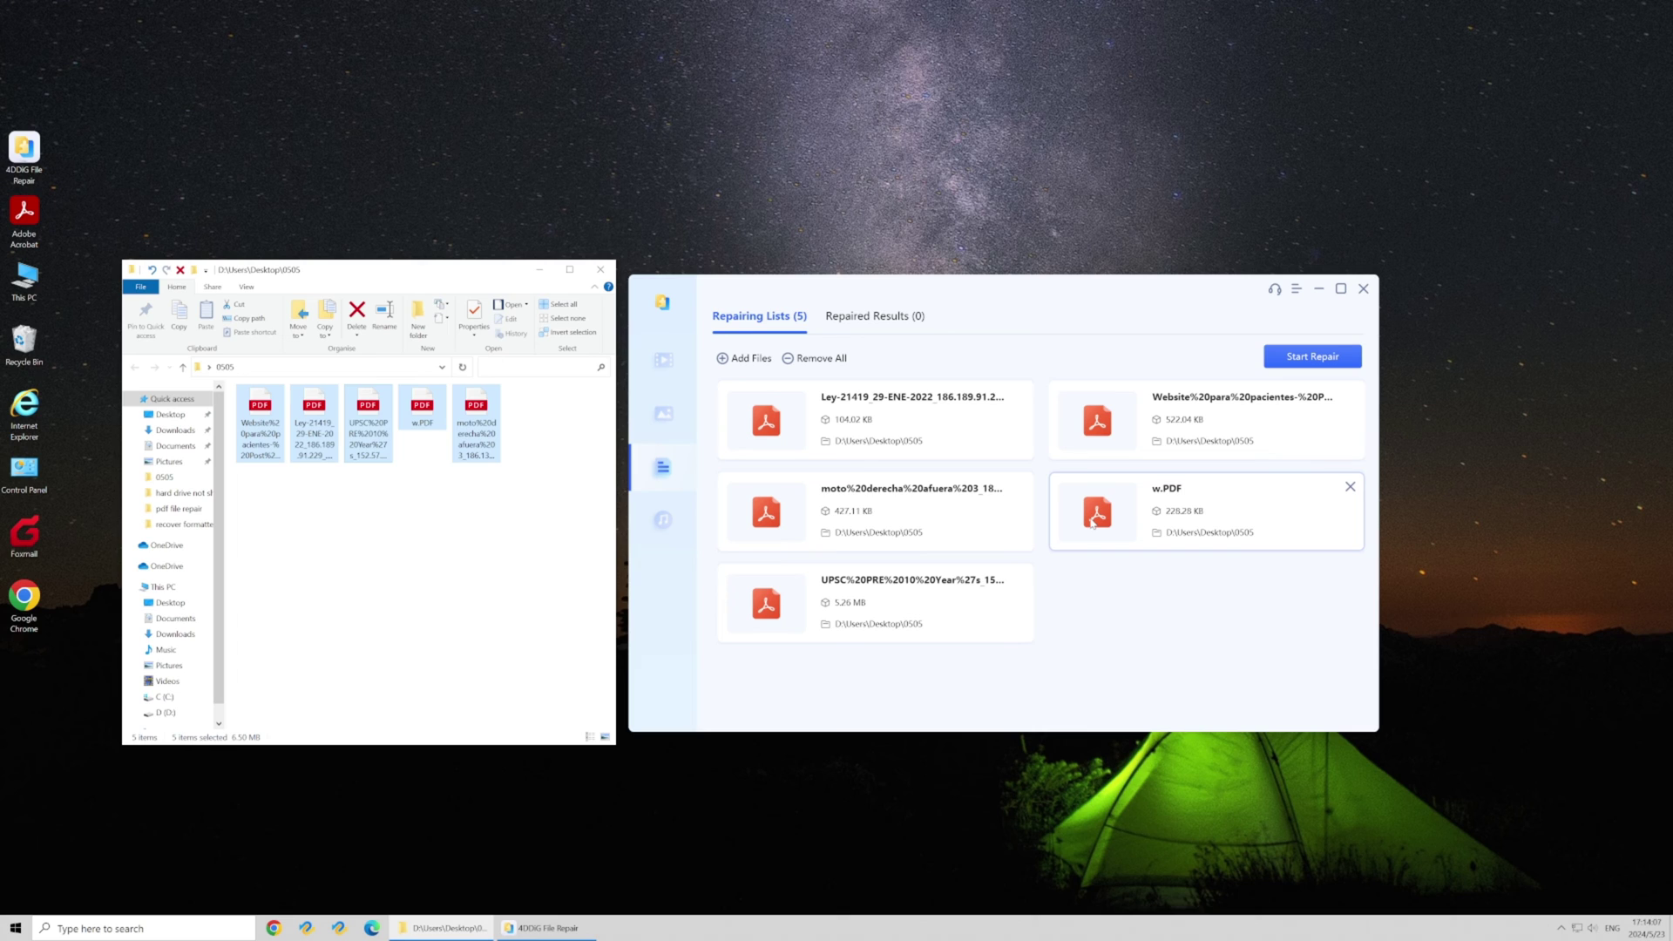
- Repair all five PDFs and preview the repaired w.PDF in the results
left_click(1292, 359)
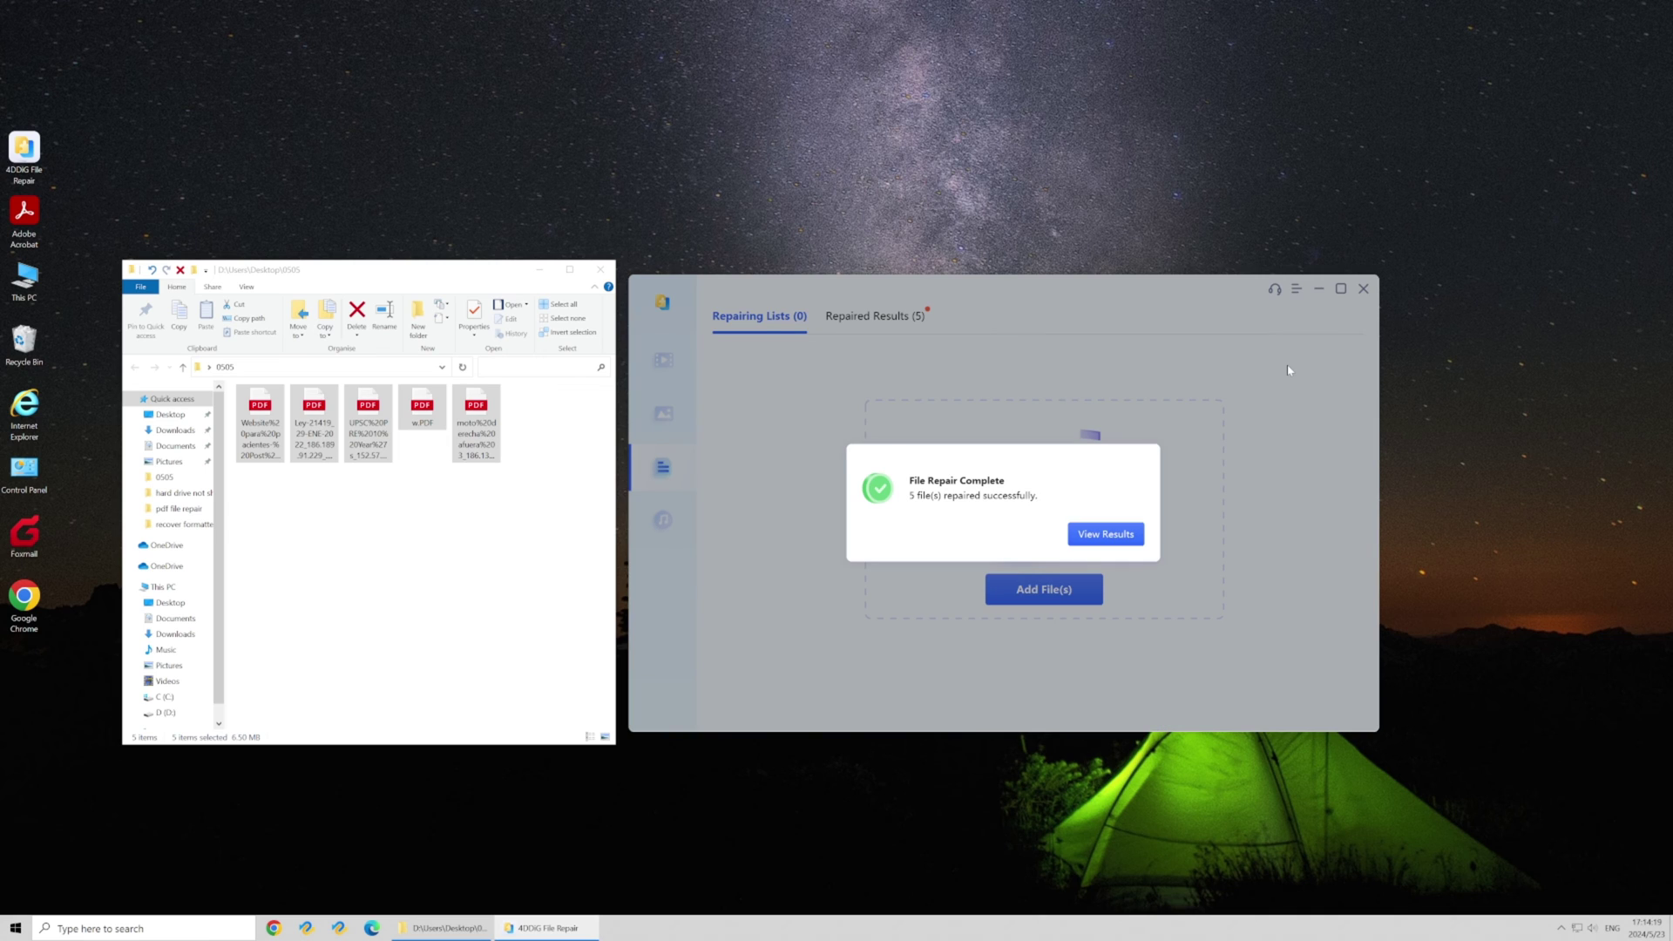
left_click(1113, 534)
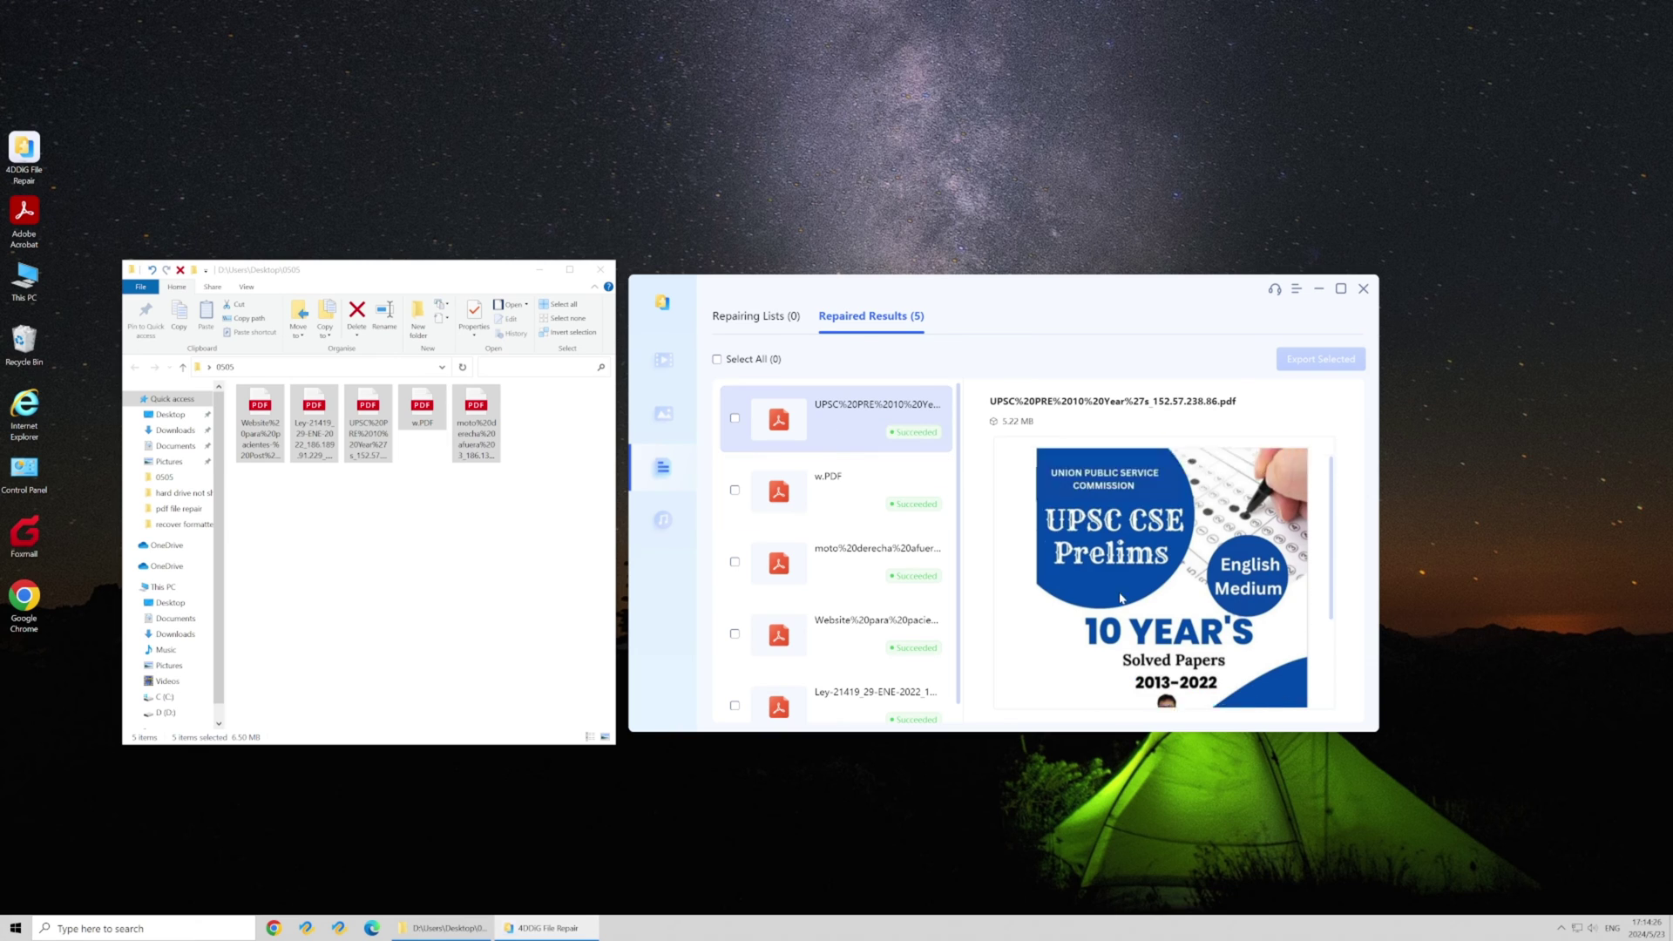
scroll(1121, 598, "down", 1)
scroll(1121, 598, "down", 1)
scroll(1121, 597, "down", 1)
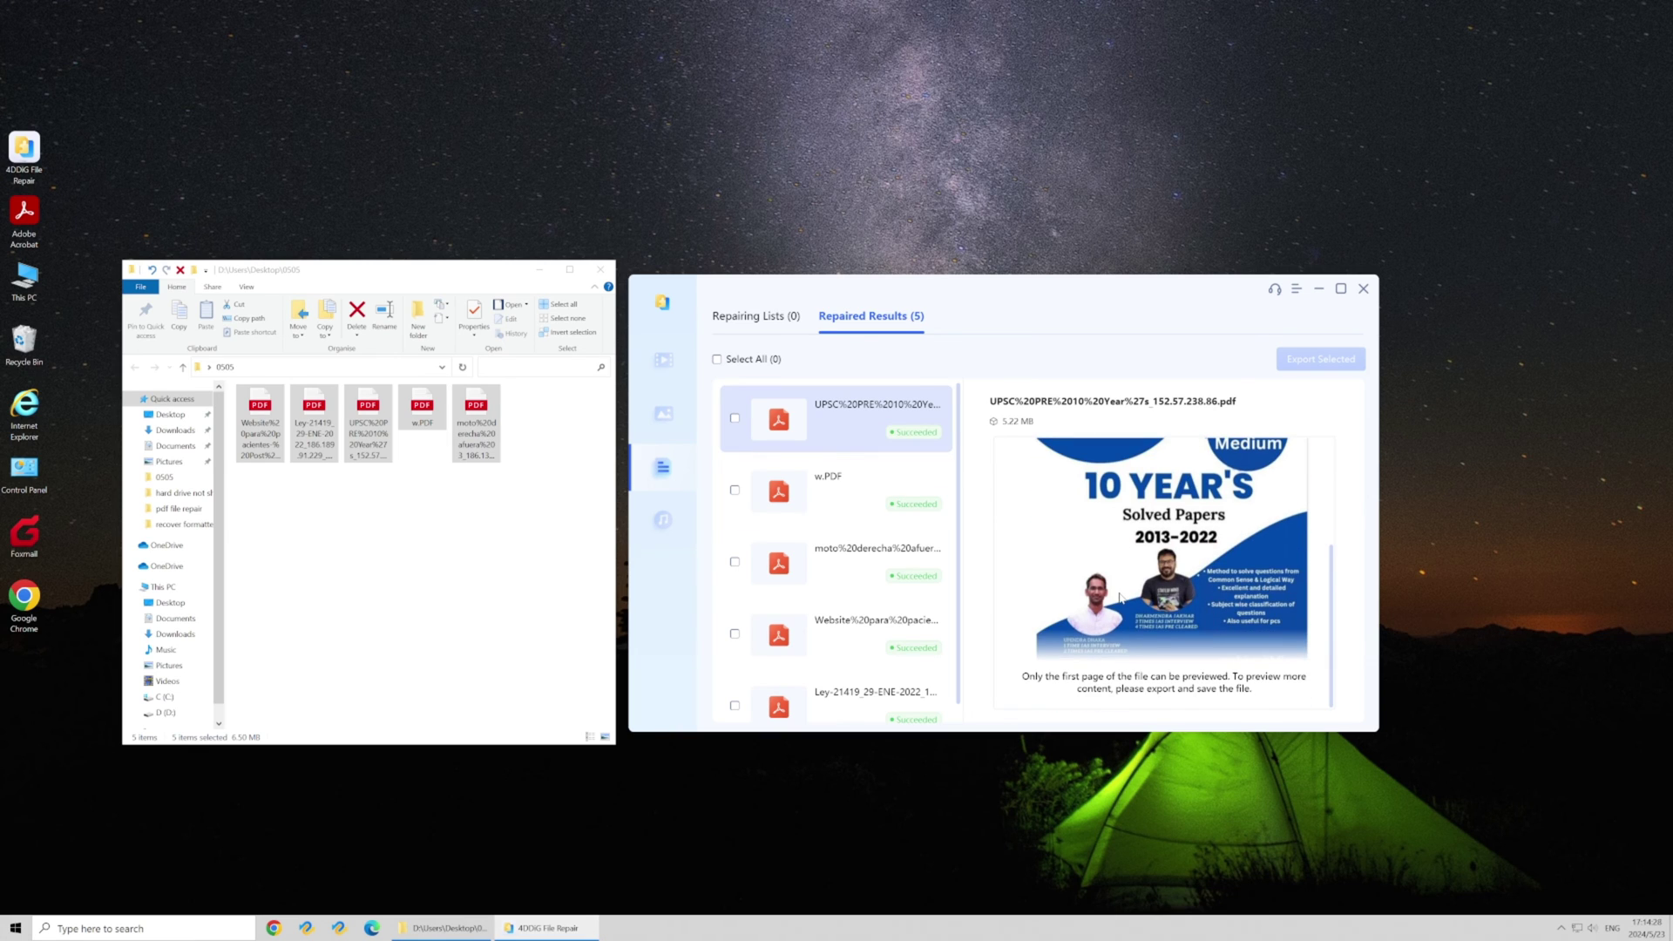
left_click(870, 490)
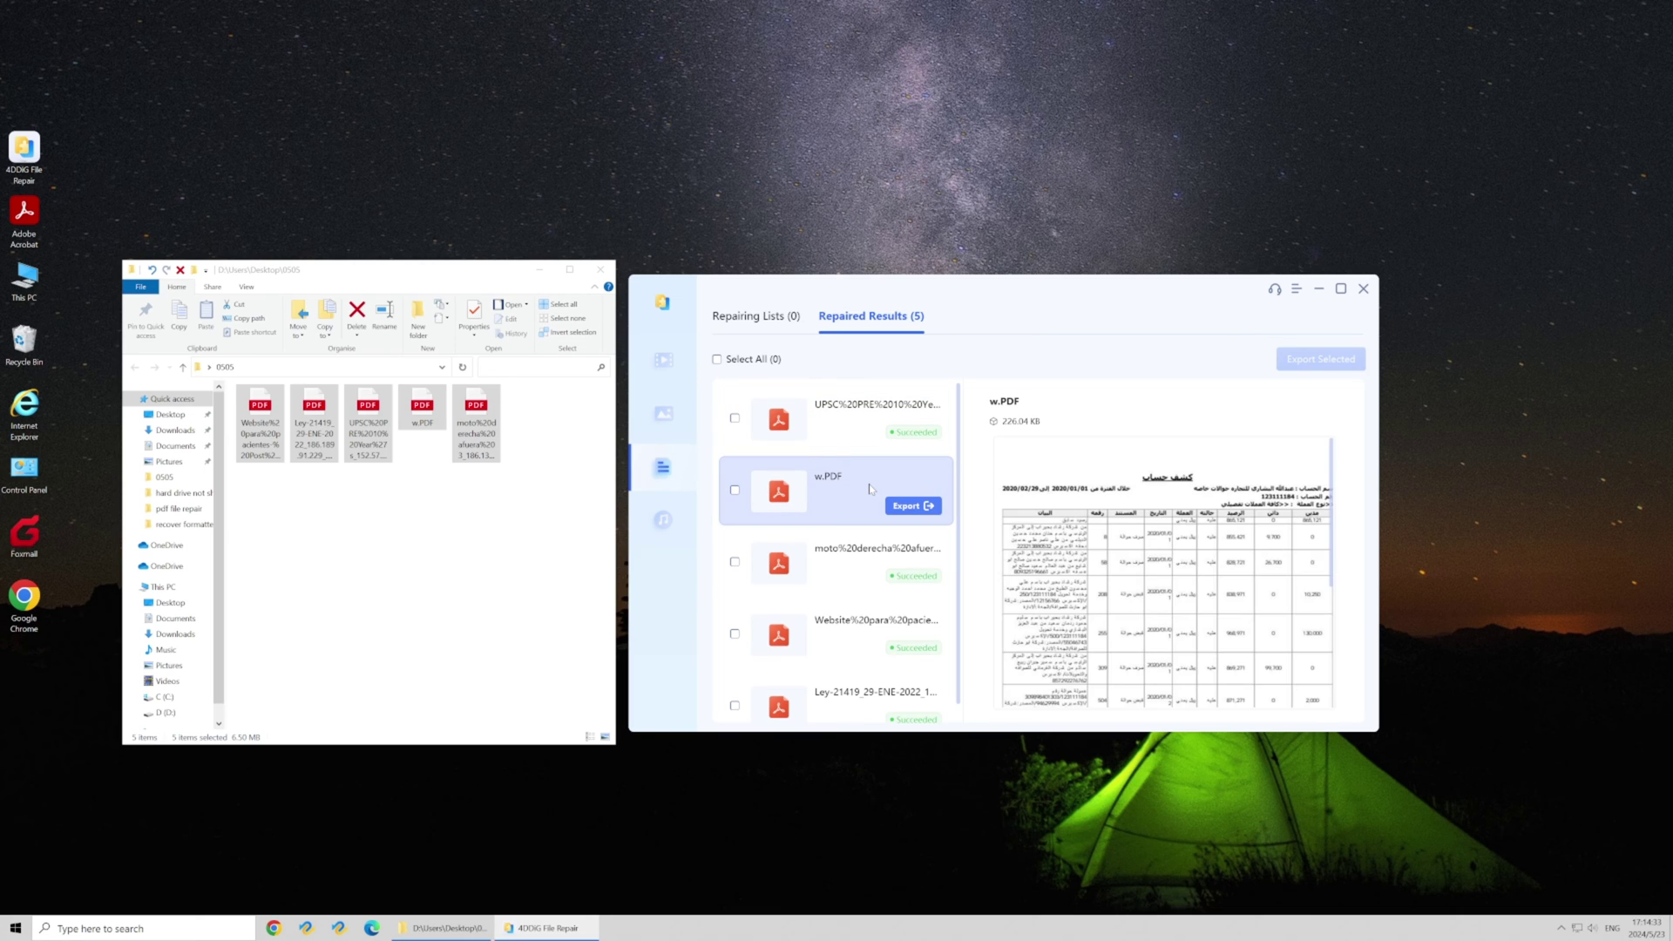
scroll(1157, 646, "down", 2)
scroll(1157, 646, "down", 2)
scroll(1157, 646, "down", 2)
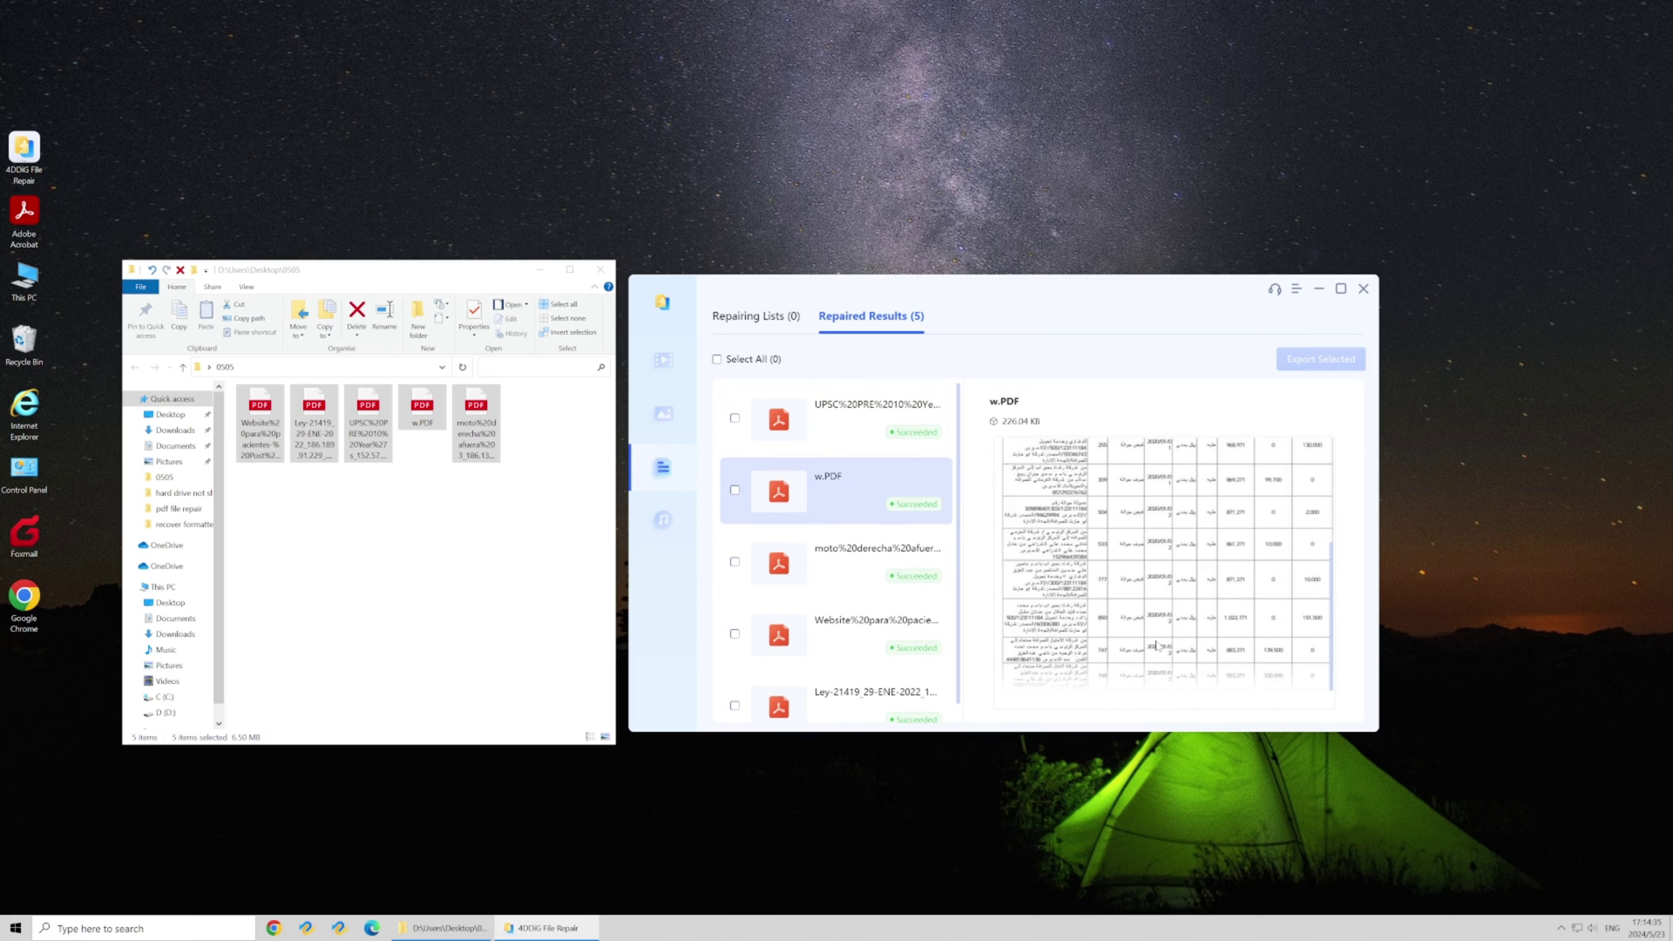
scroll(1156, 646, "down", 2)
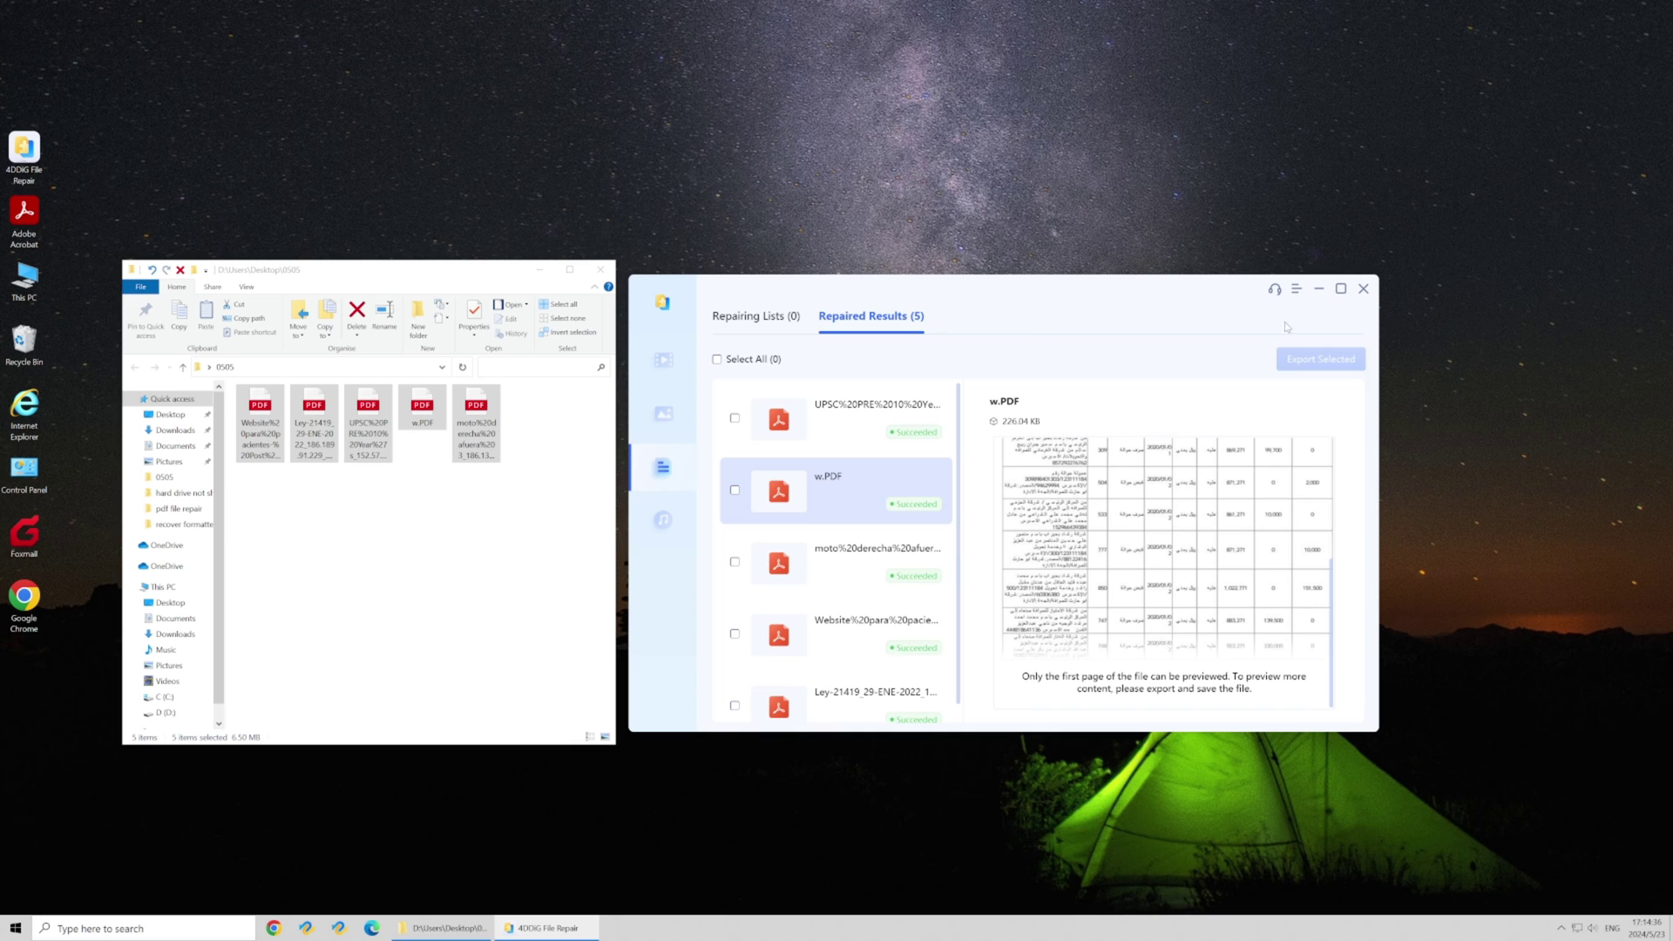
- Select all five repaired files and export them to the Desktop
left_click(717, 359)
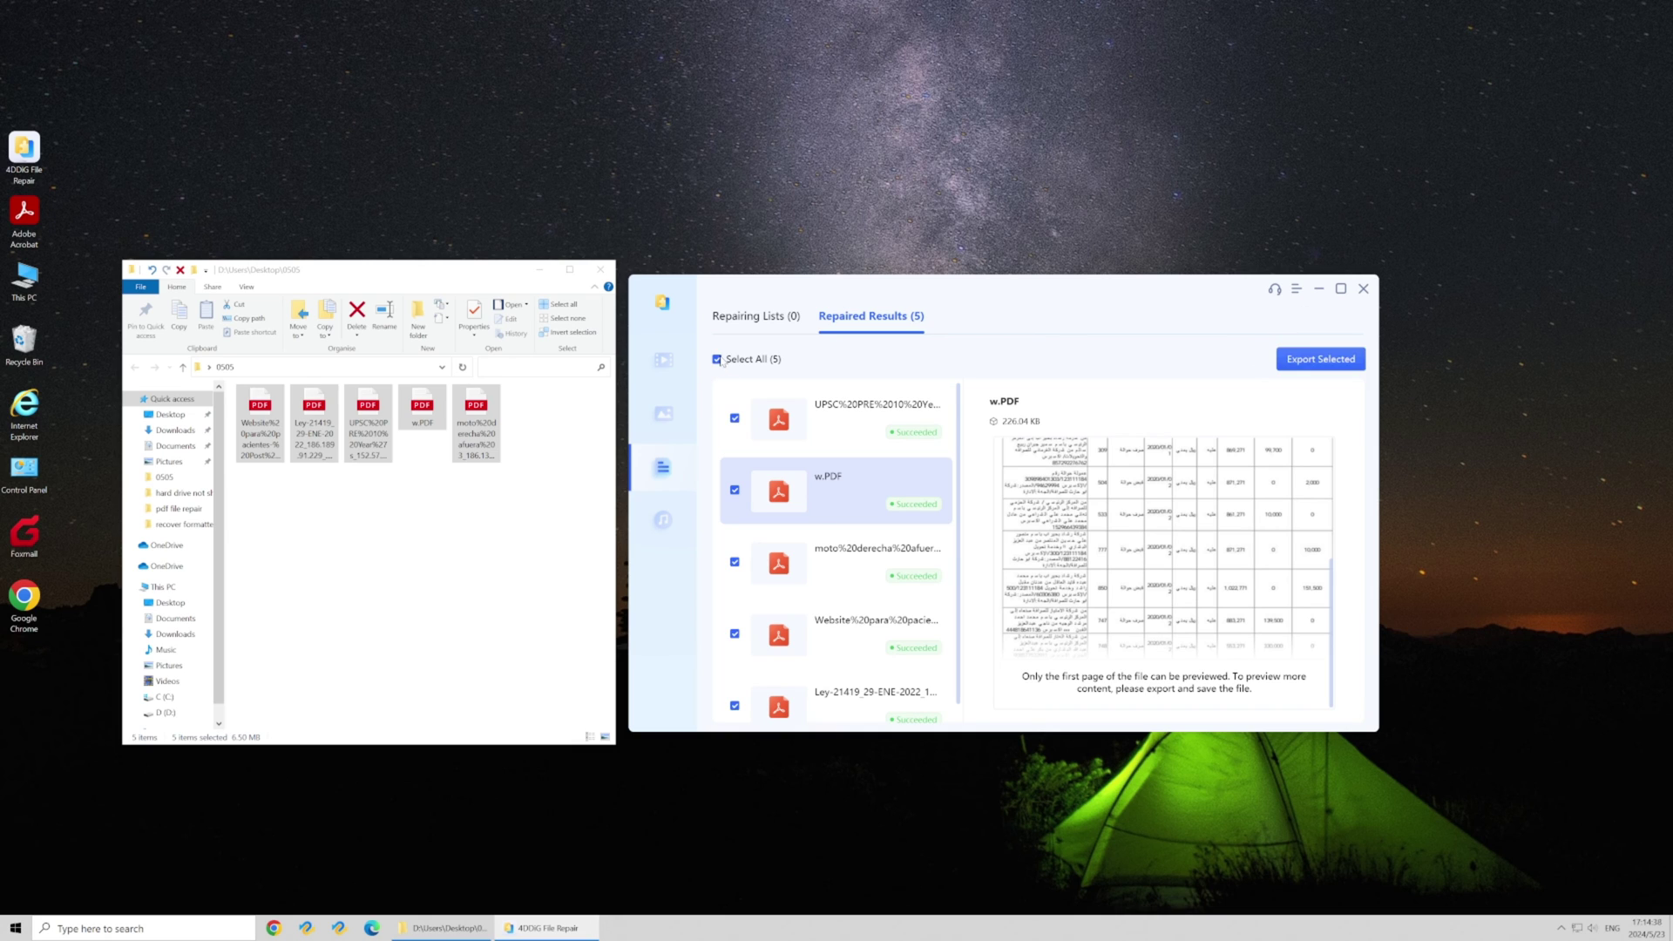
left_click(1321, 359)
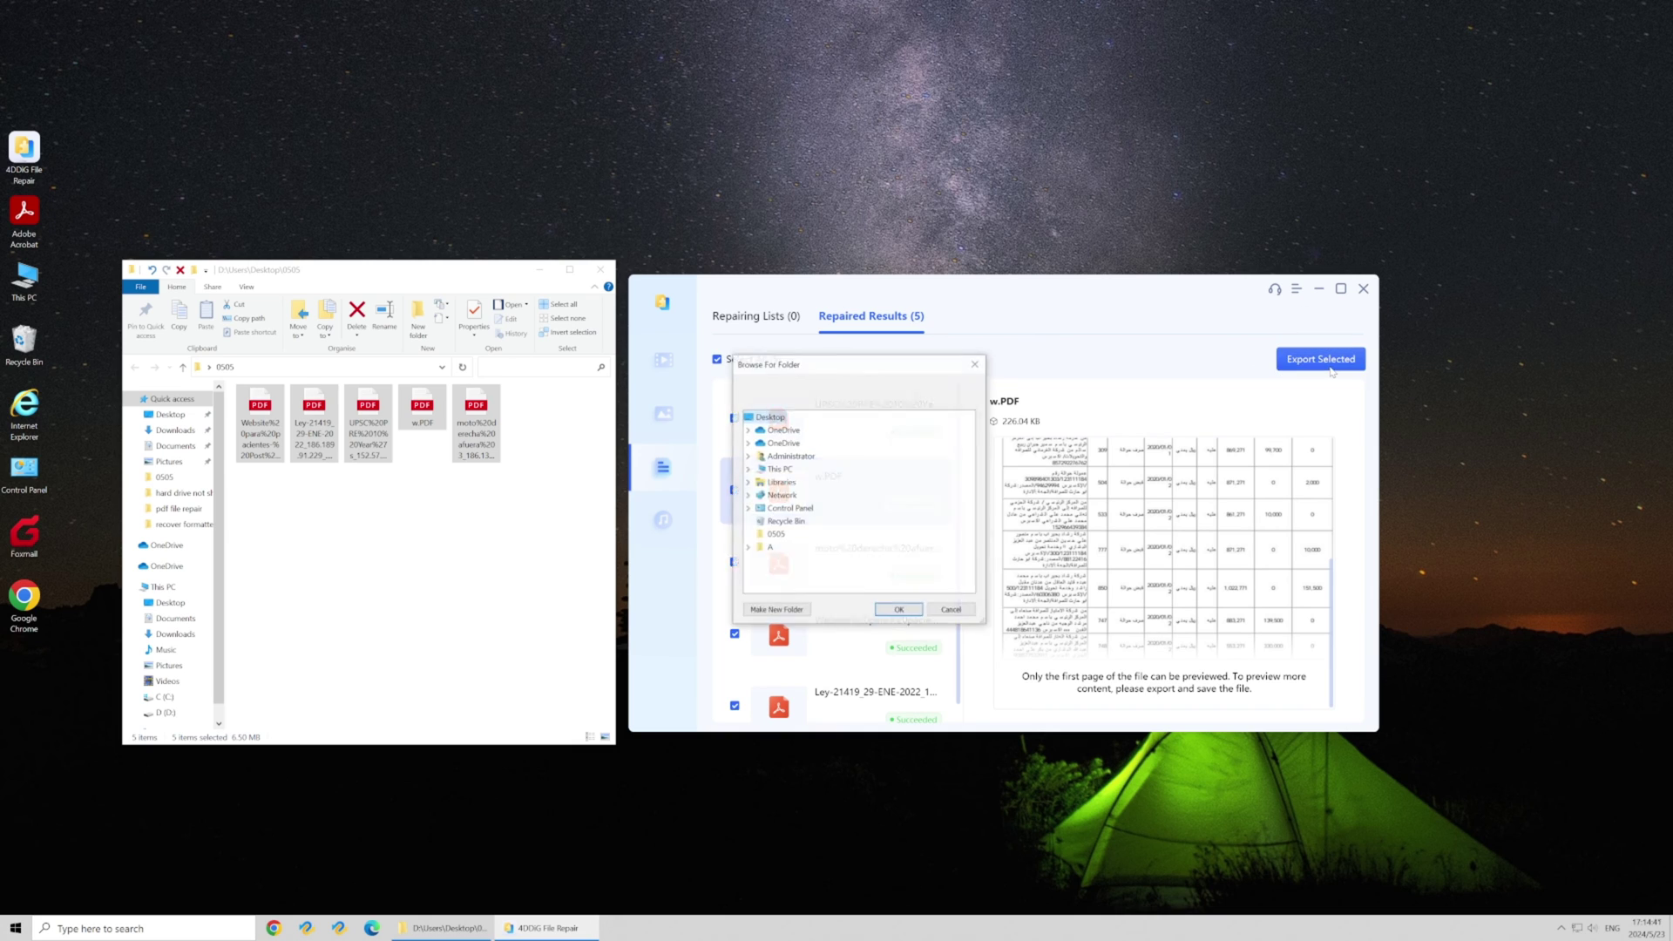
left_click(899, 612)
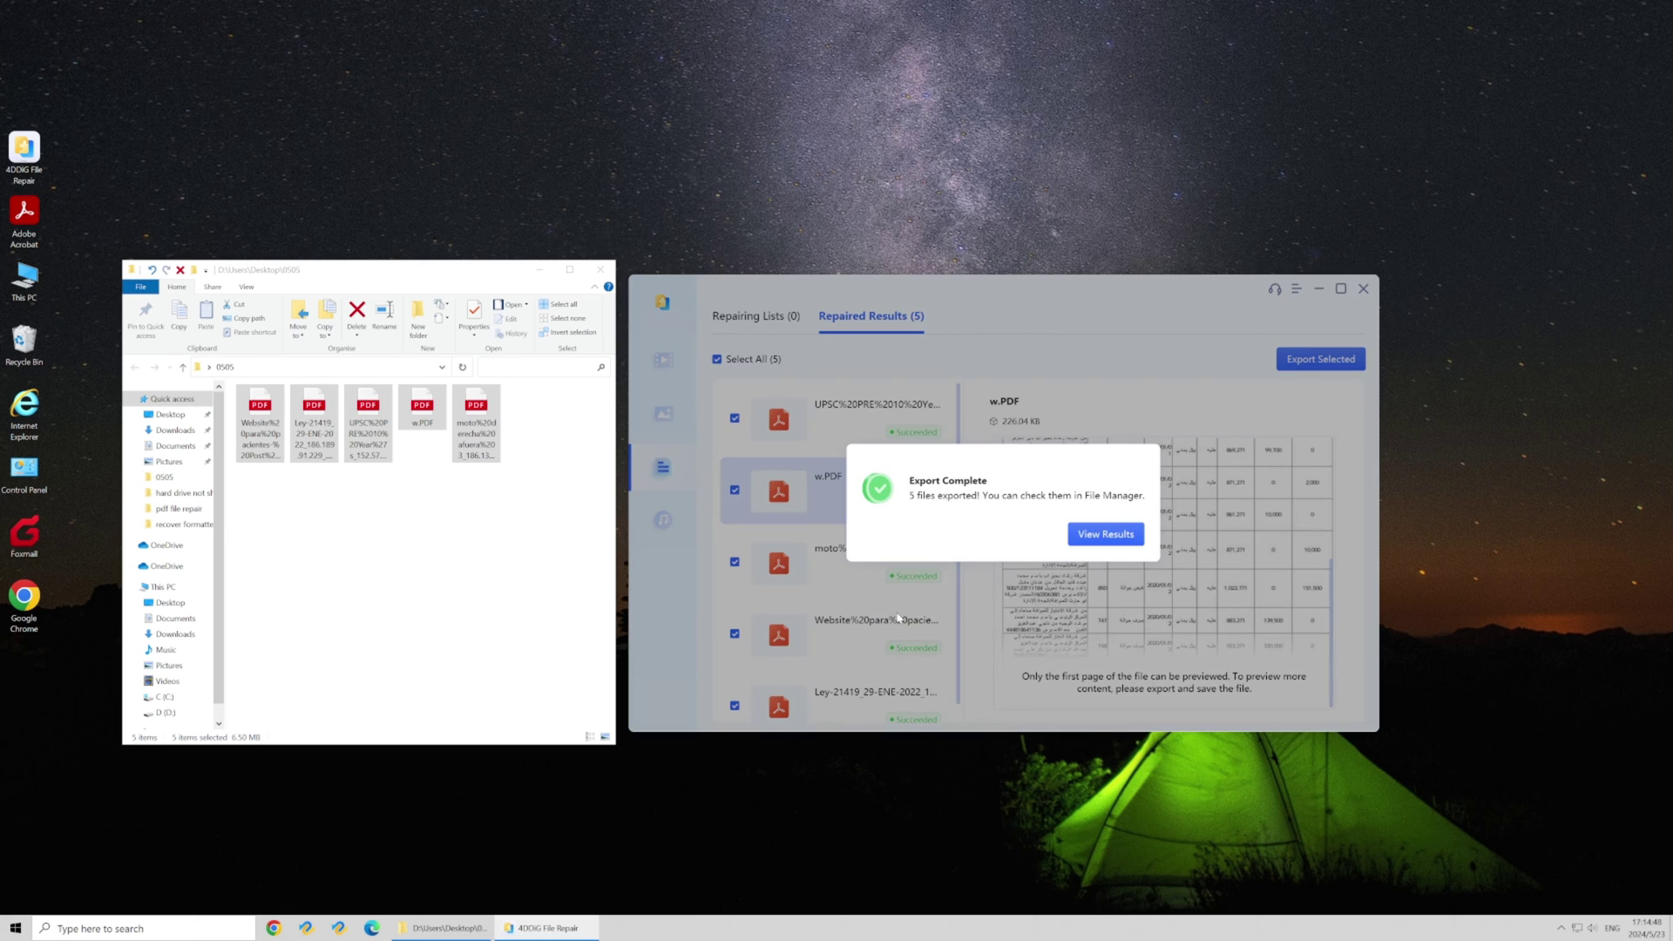
left_click(1125, 529)
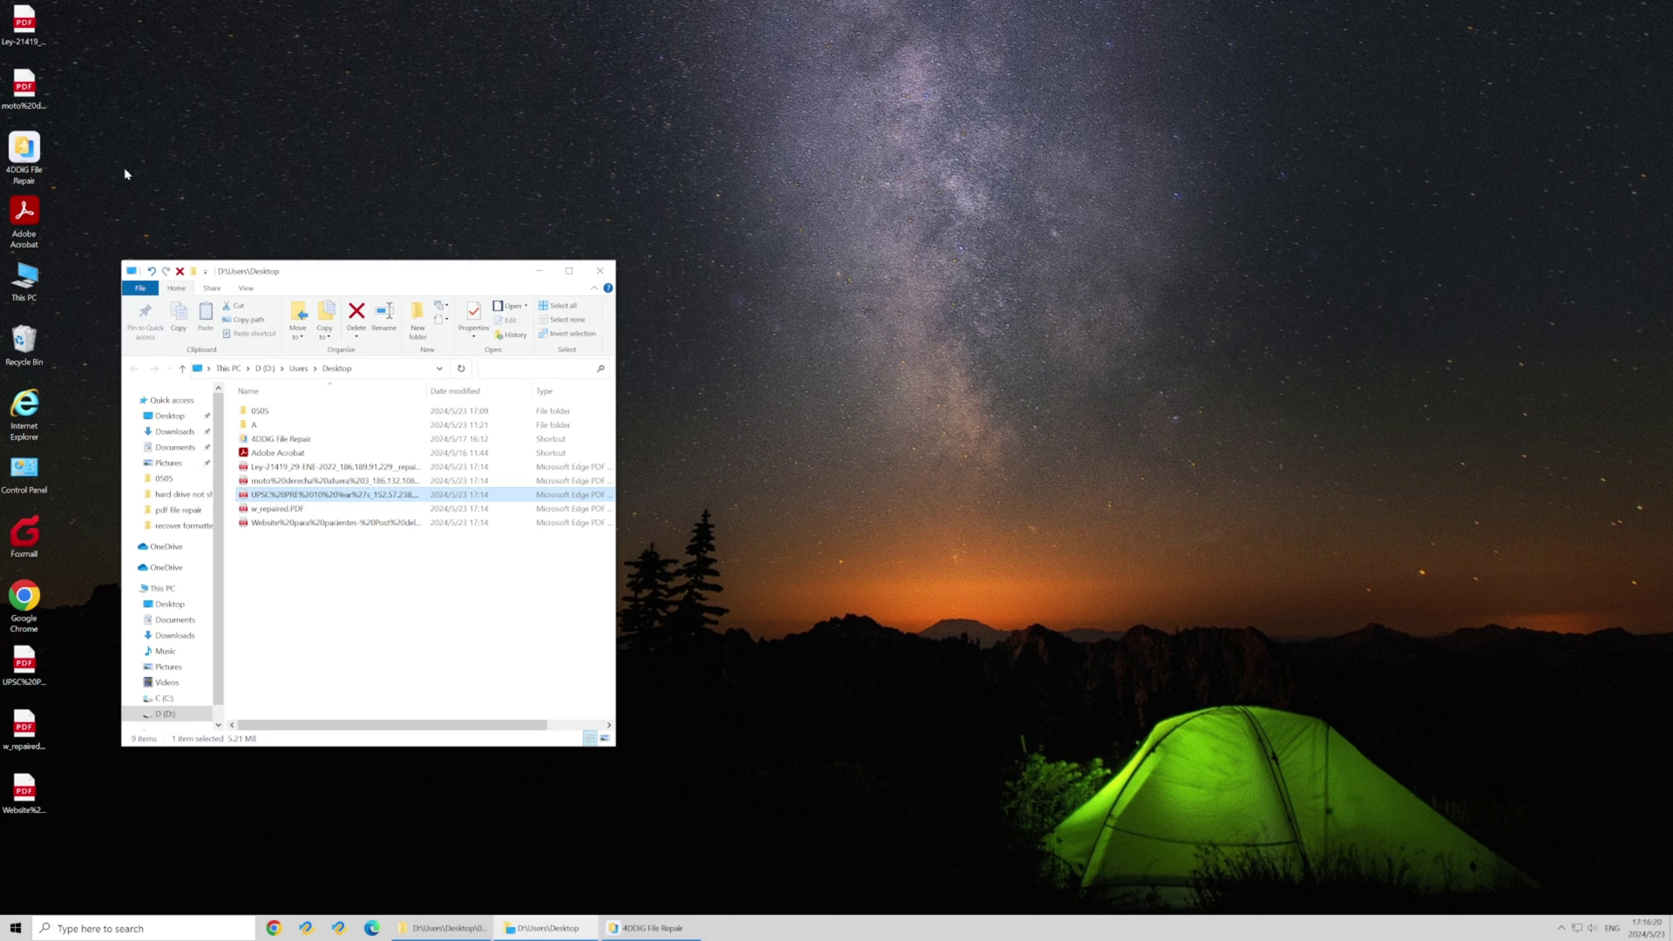
- Launch Acrobat Reader and open the repaired UPSC exam PDF, scrolling through its pages
double_click(32, 212)
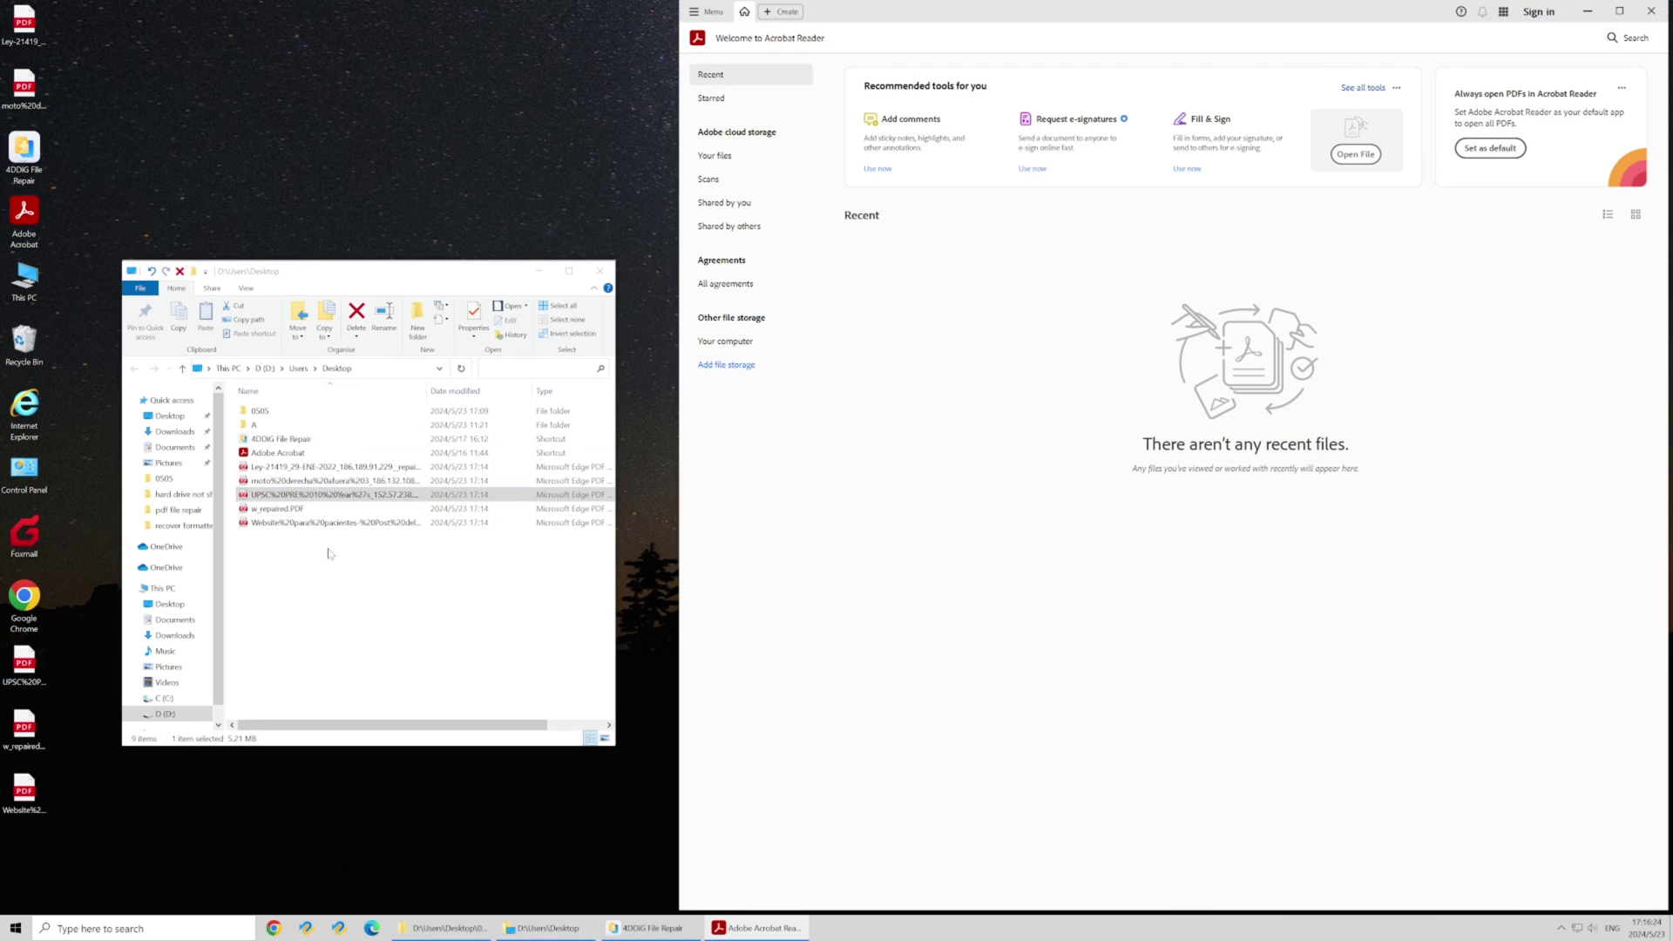
left_click(323, 496)
left_click_drag(322, 496, 915, 430)
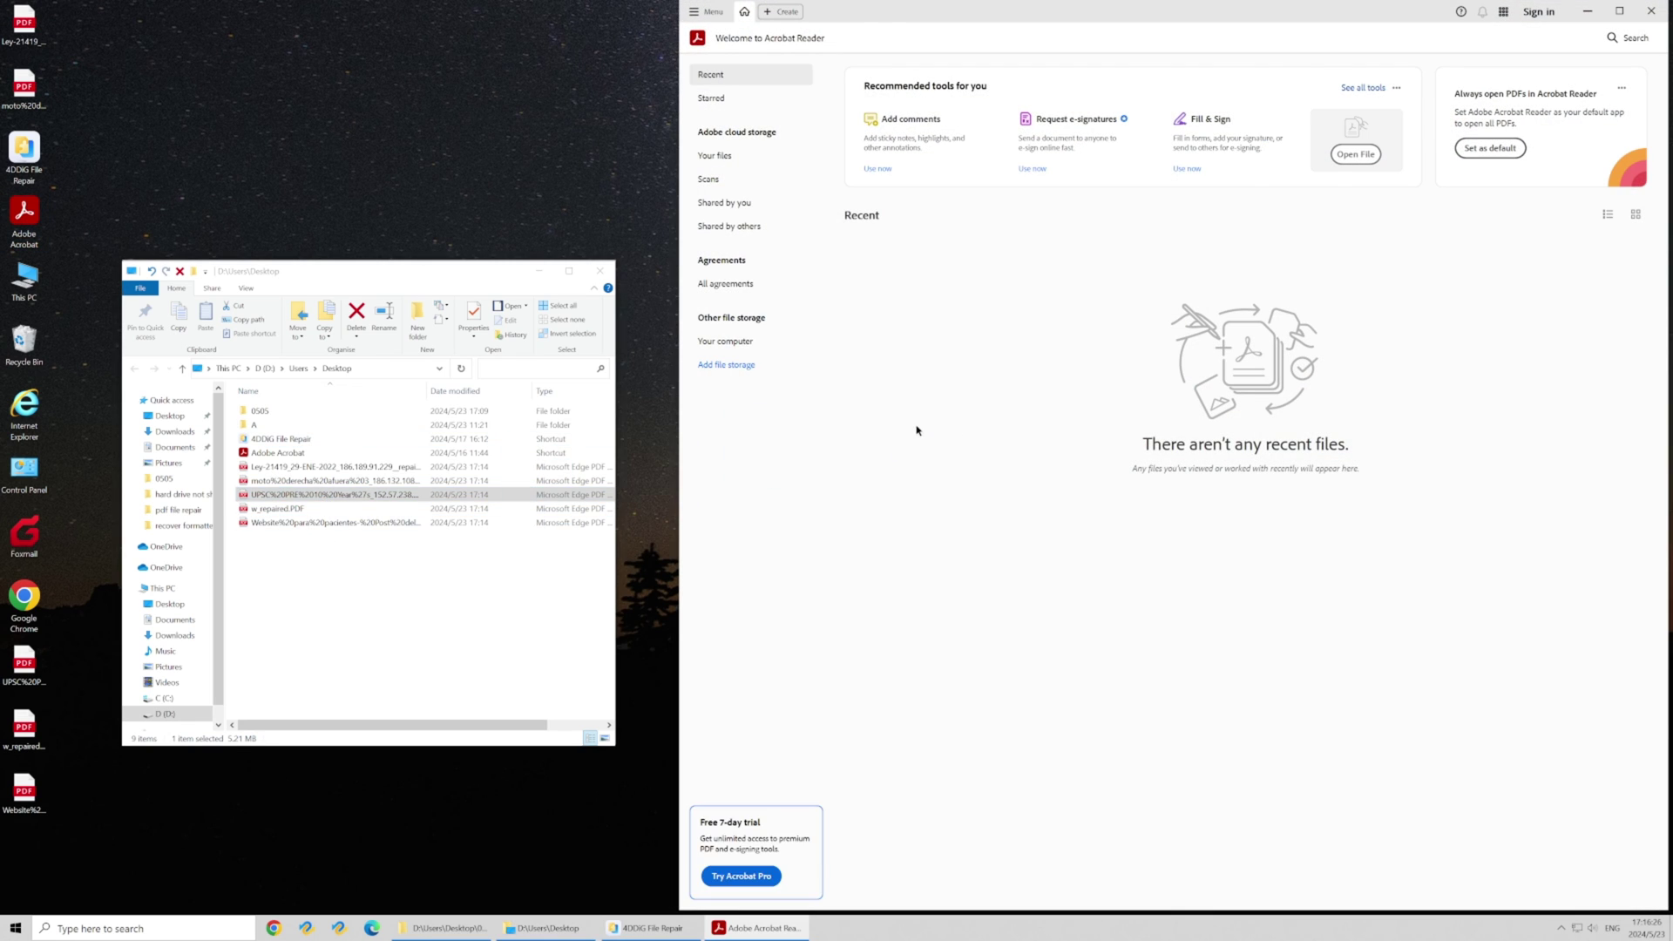
scroll(1016, 479, "down", 1)
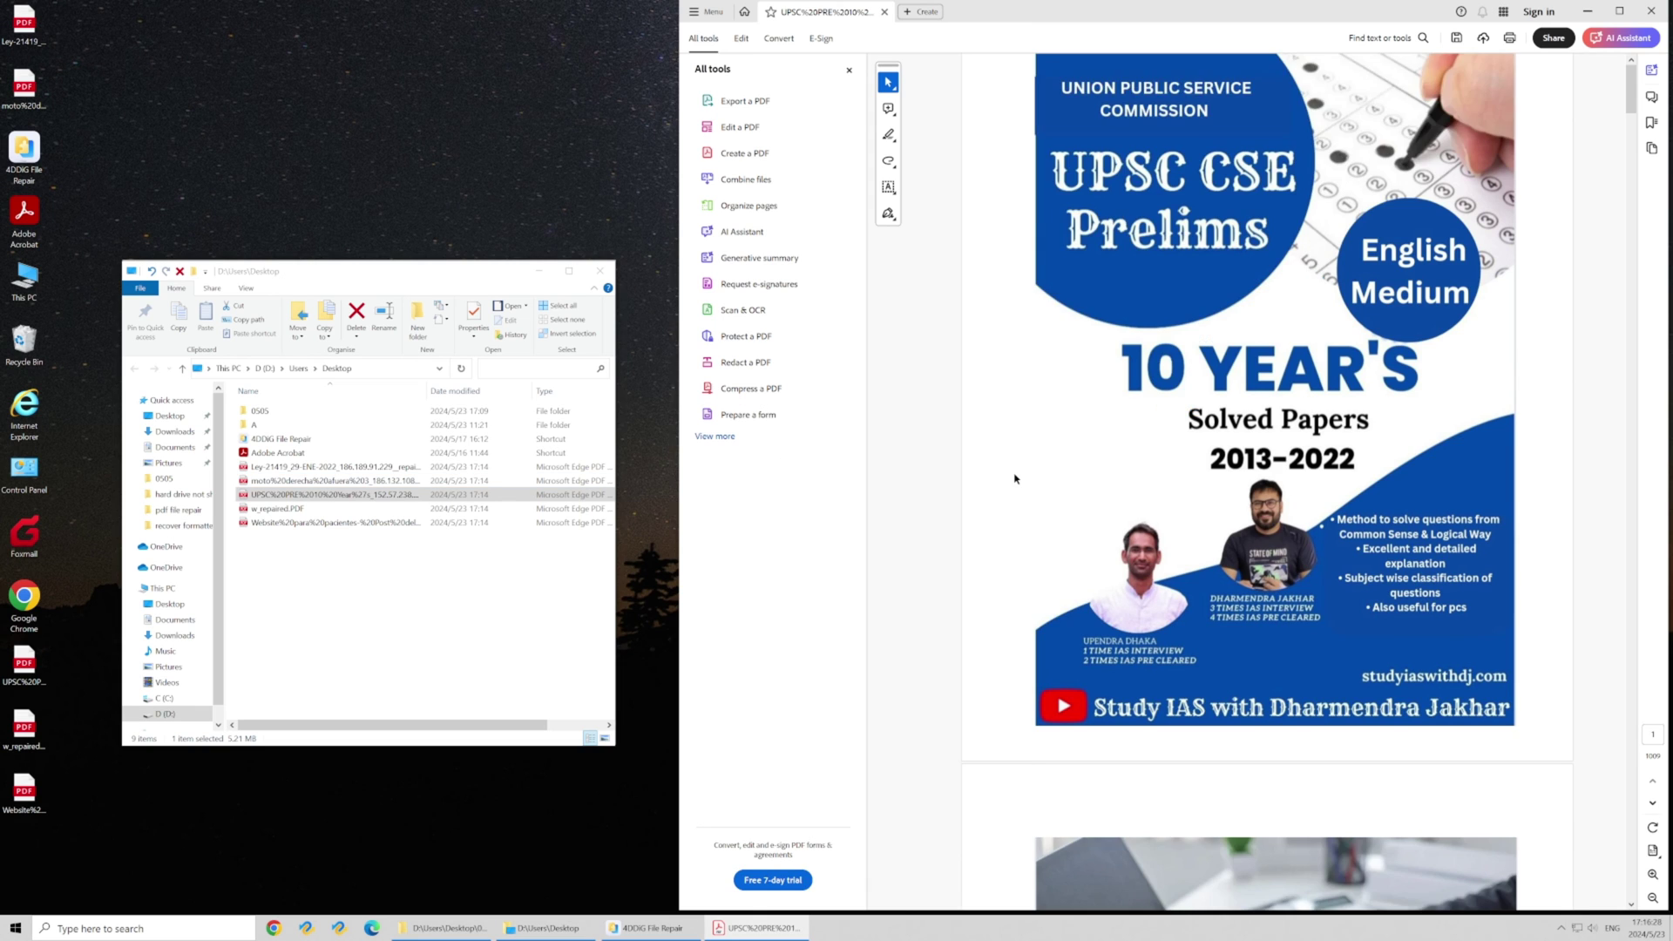
scroll(1015, 478, "down", 2)
scroll(1016, 478, "down", 1)
scroll(1014, 478, "down", 2)
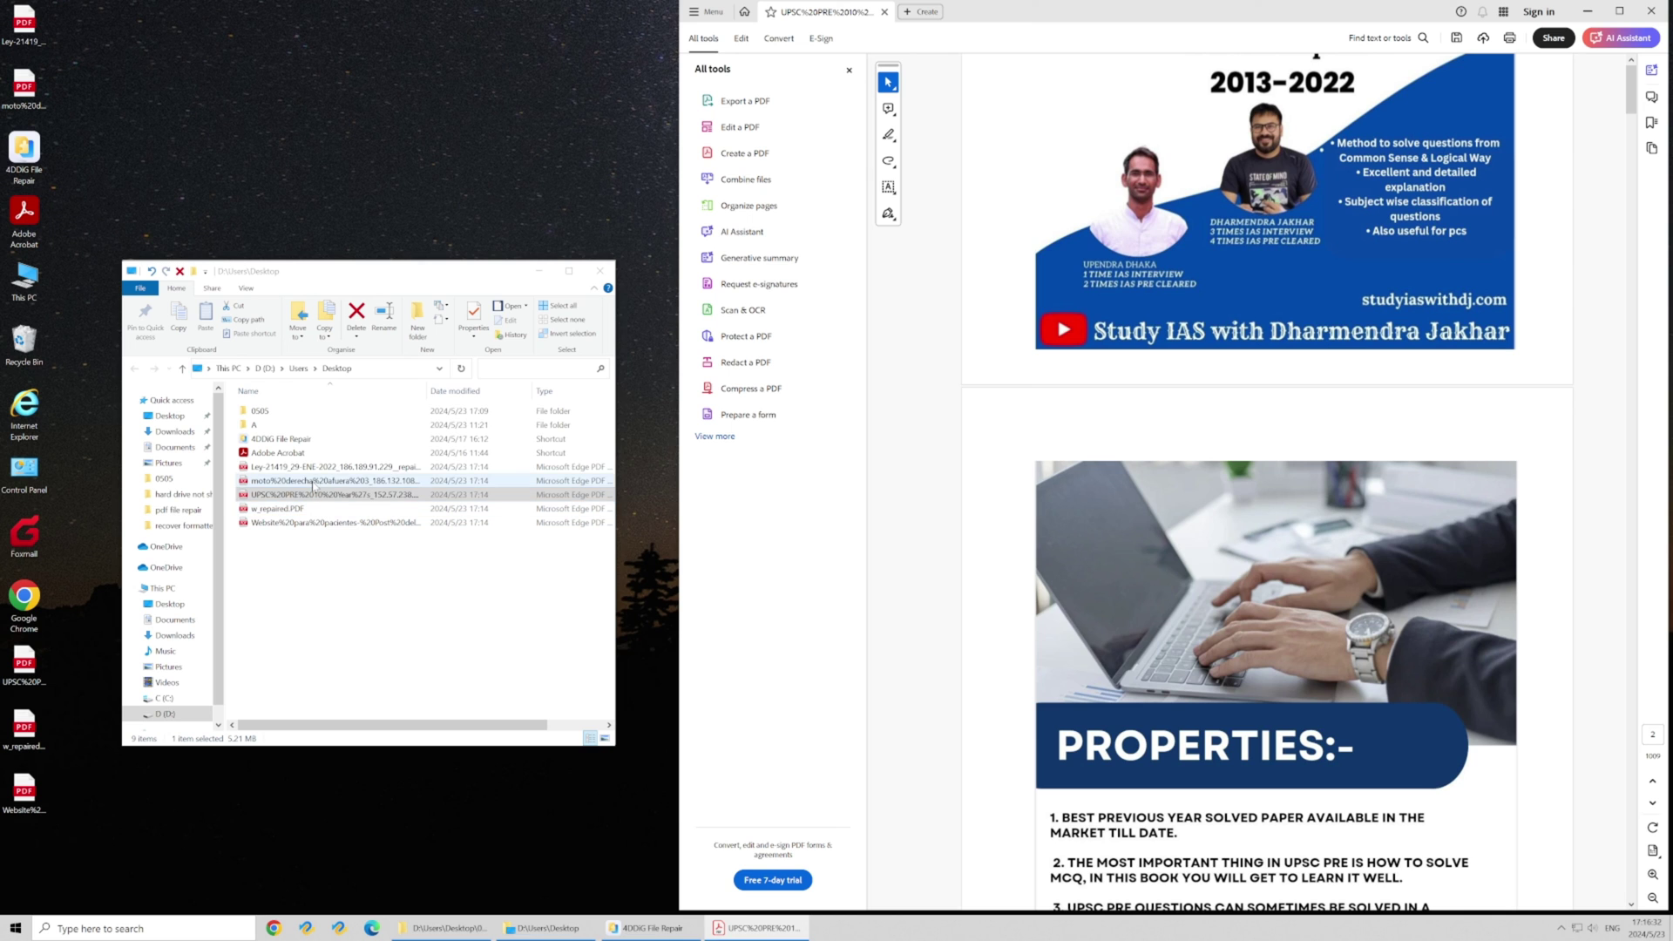
- Open the repaired moto photo PDF, then close all open tabs
left_click_drag(312, 485, 952, 426)
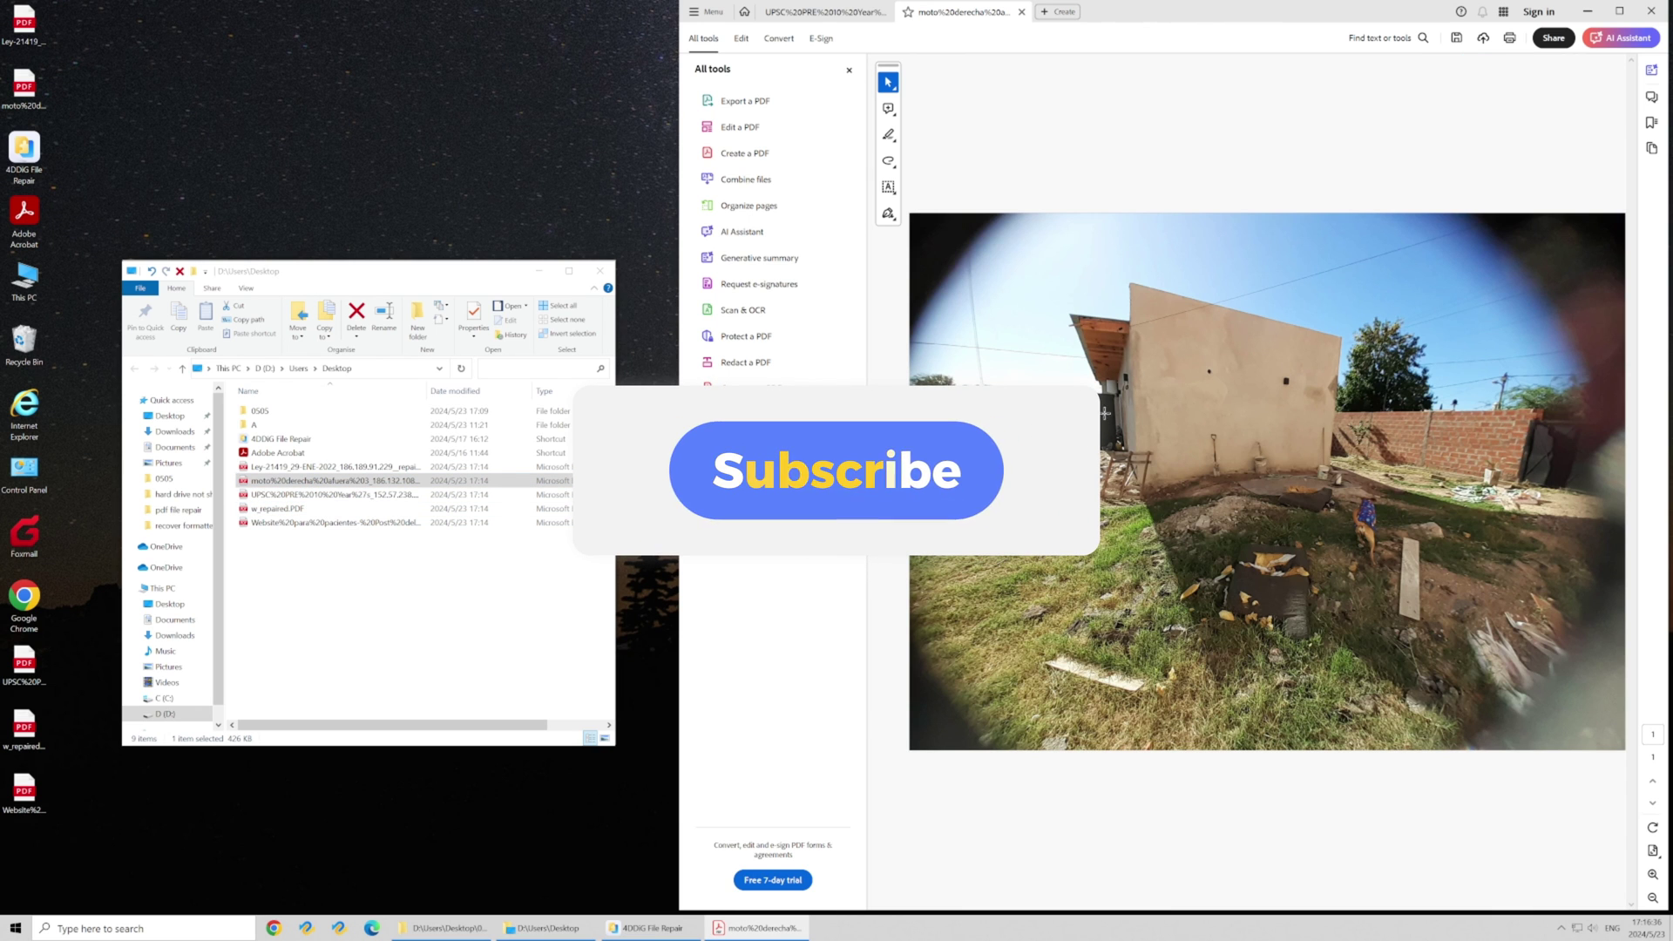
left_click(1663, 11)
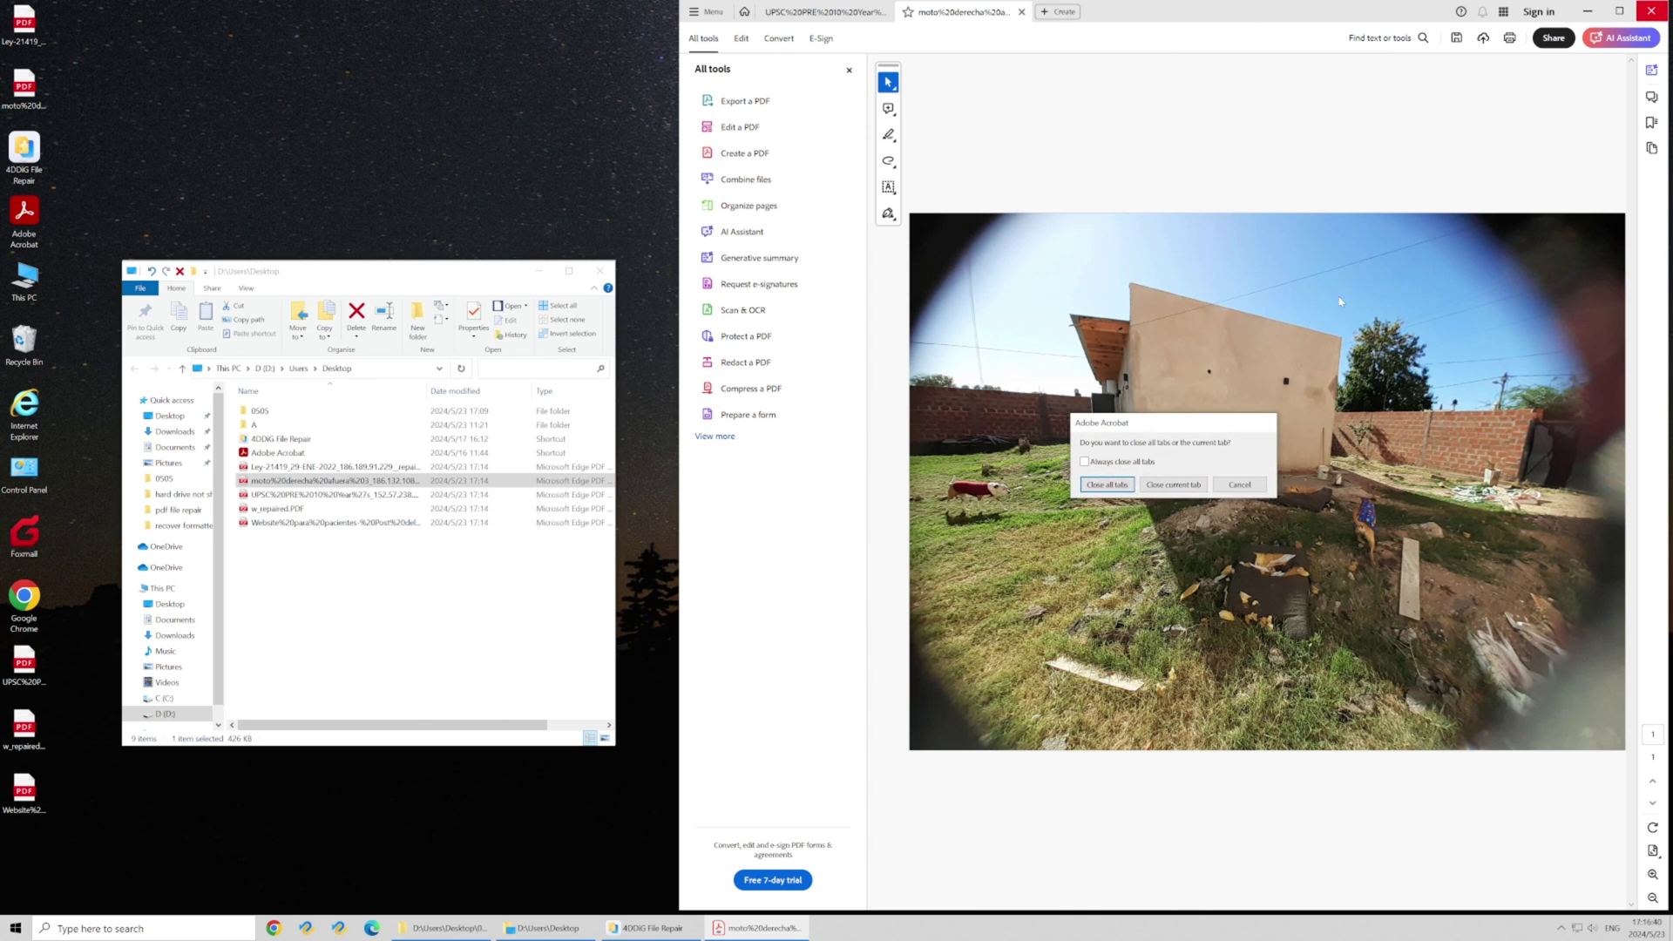
left_click(1114, 485)
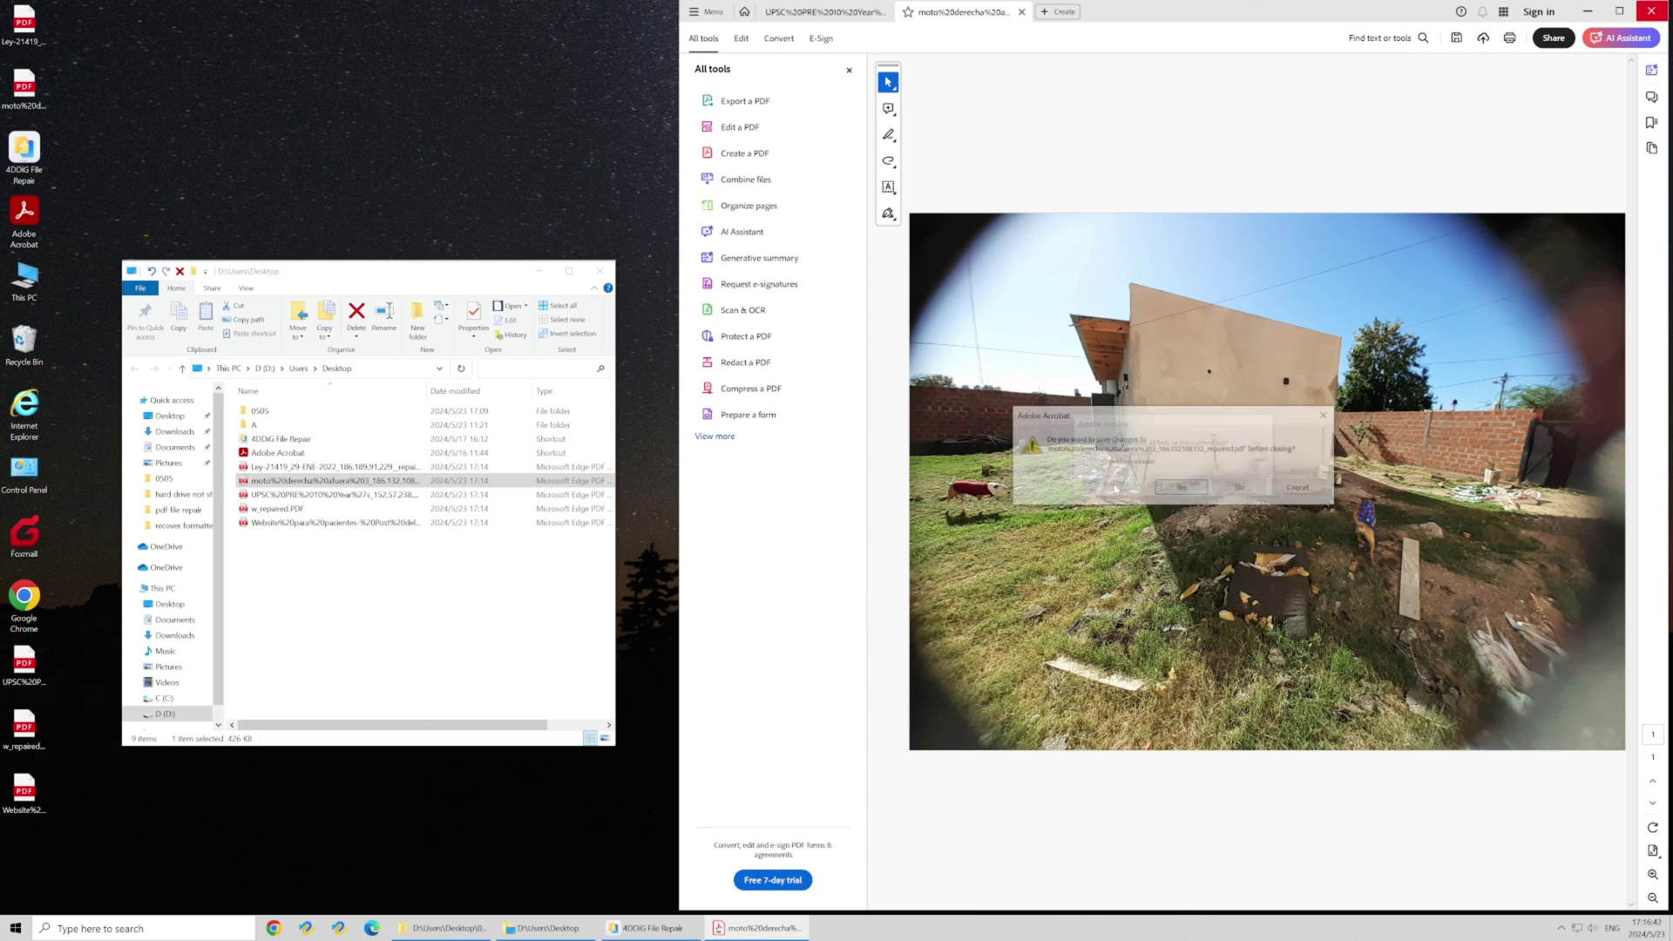